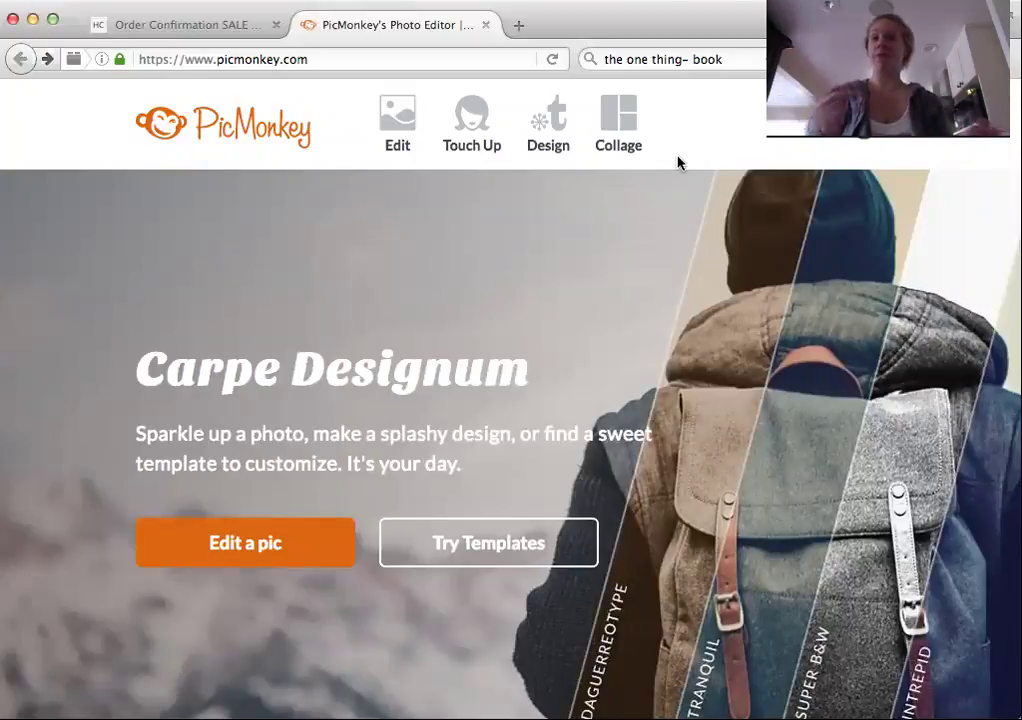
mouse_move(354, 167)
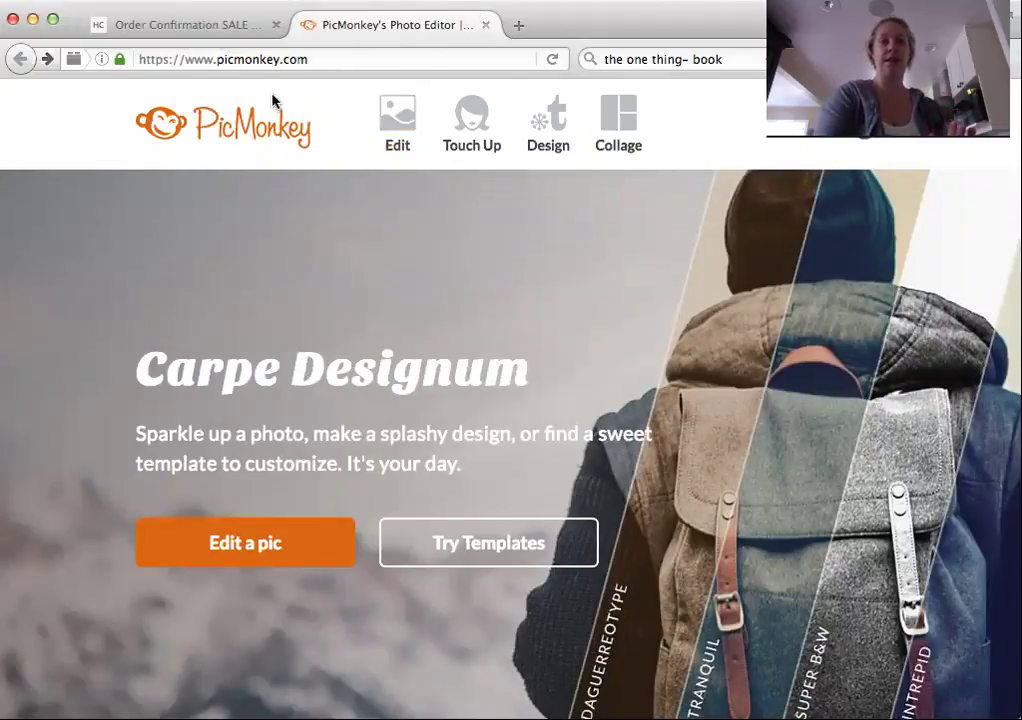
left_click(275, 60)
left_click(338, 60)
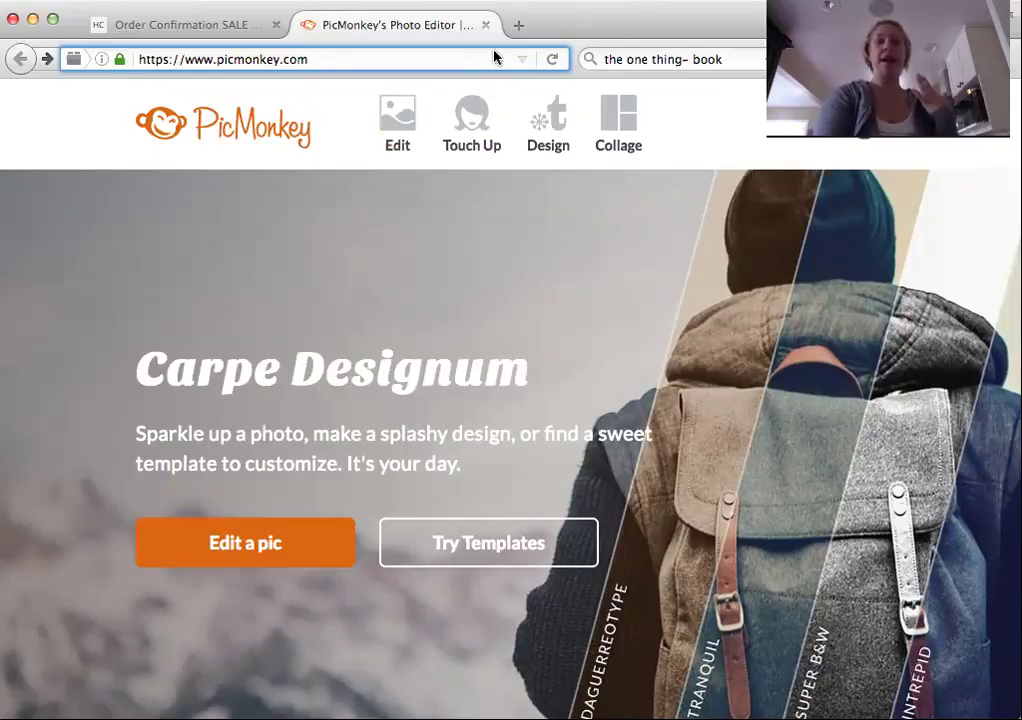
mouse_move(391, 130)
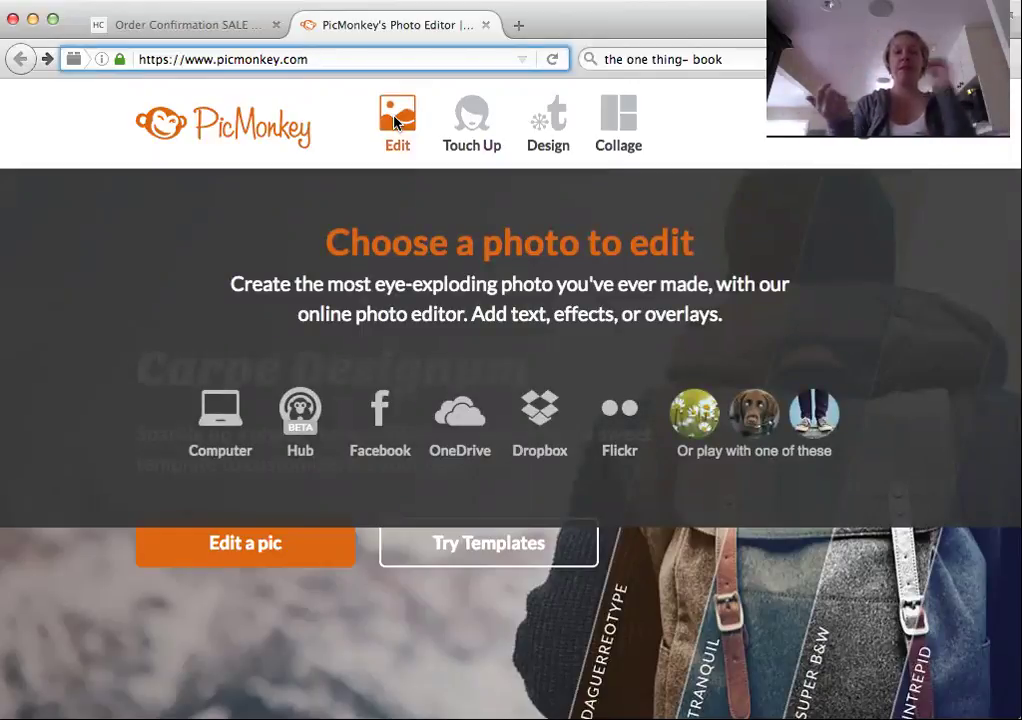
mouse_move(624, 123)
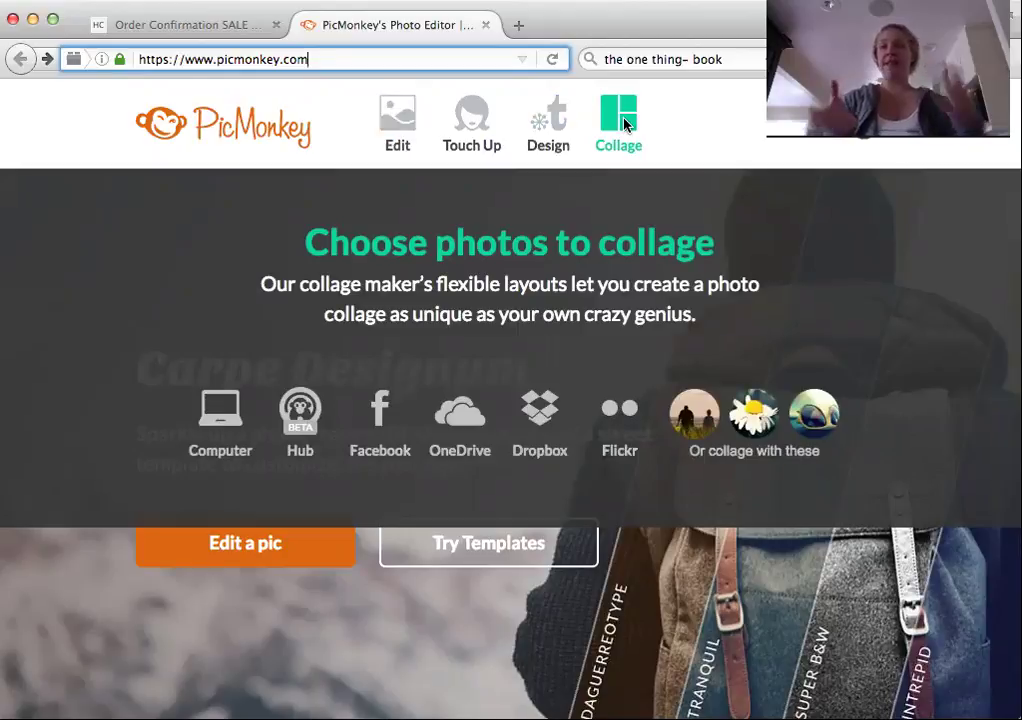
- Create a new design on a blank 8 × 10 canvas
mouse_move(560, 118)
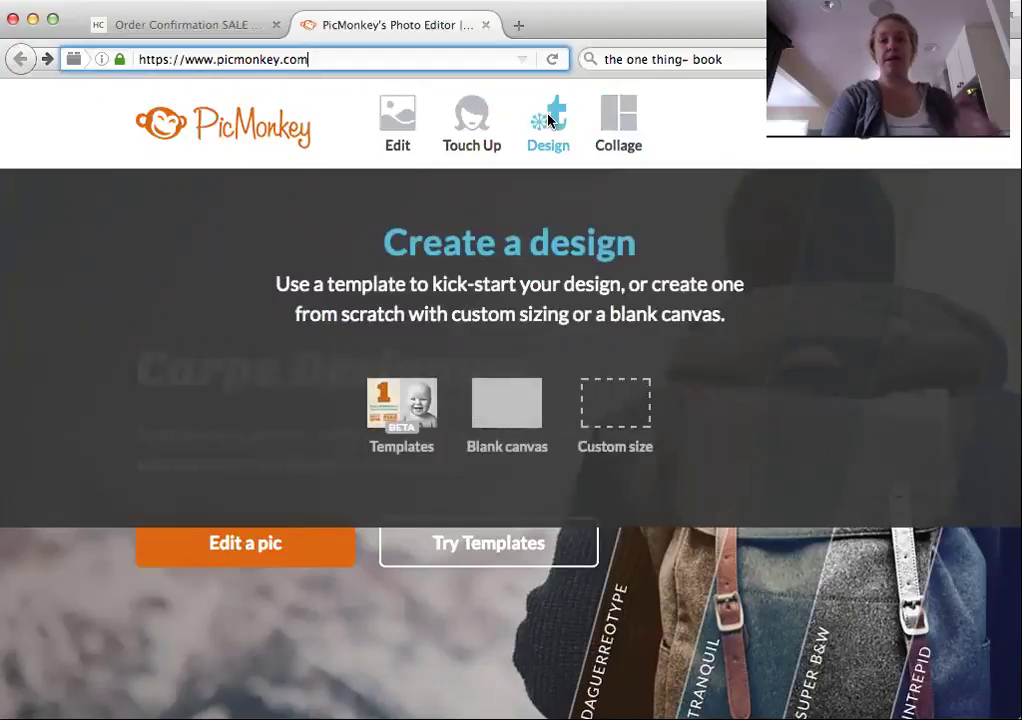
left_click(521, 419)
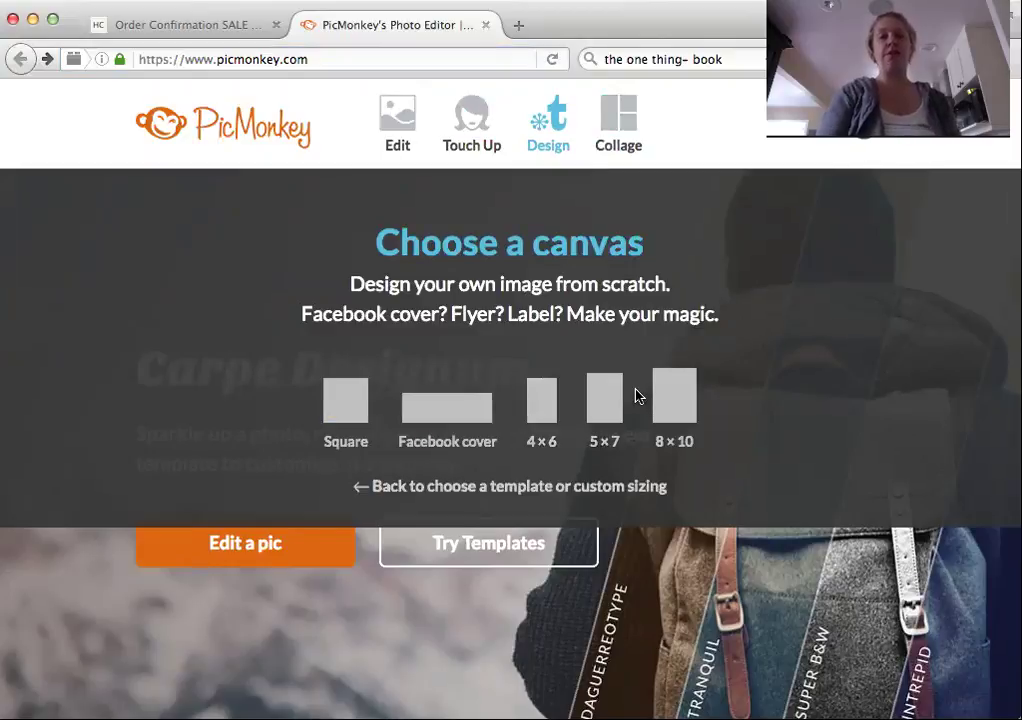
left_click(688, 390)
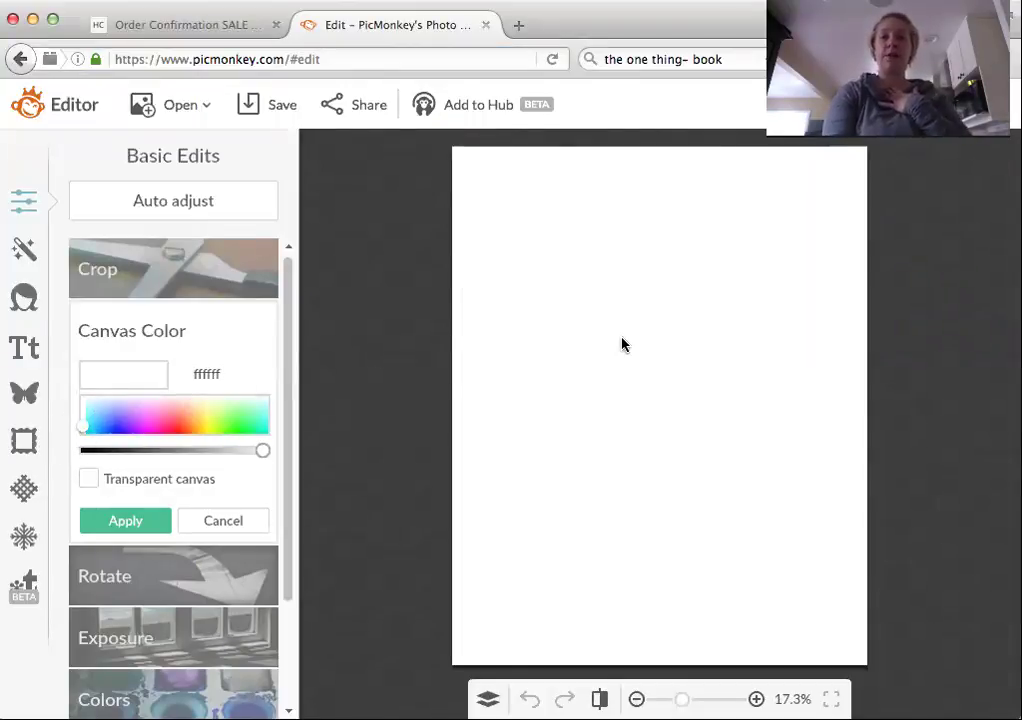
- Try bright green (35ffb6) and pink (ff2e91) as the canvas color
left_click(257, 426)
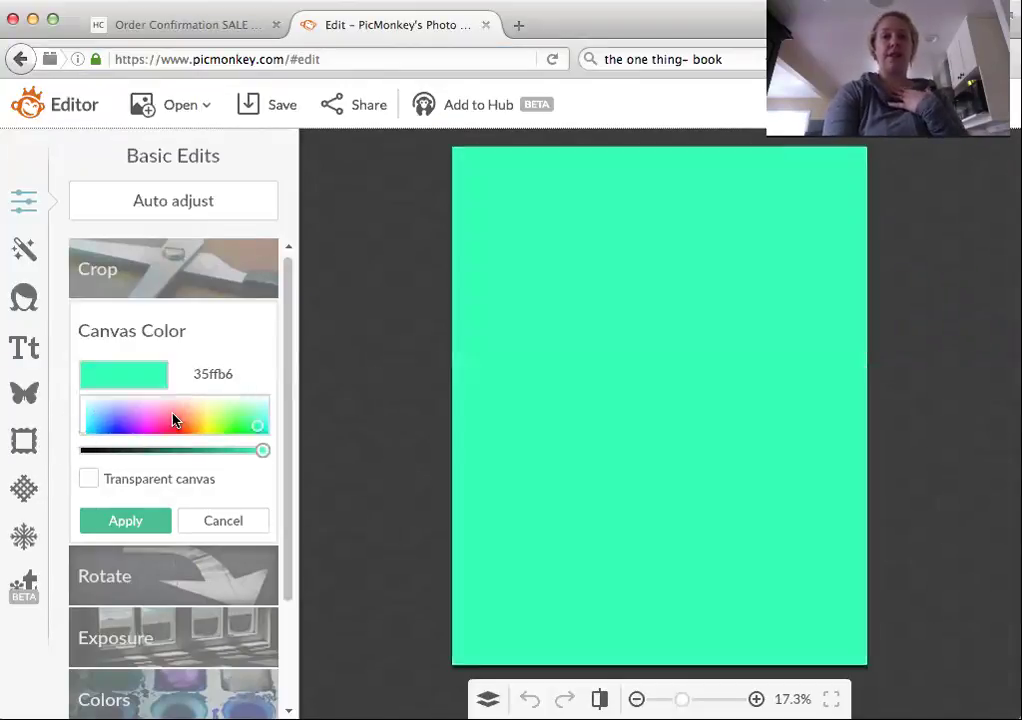
left_click(173, 420)
left_click(132, 418)
left_click(162, 427)
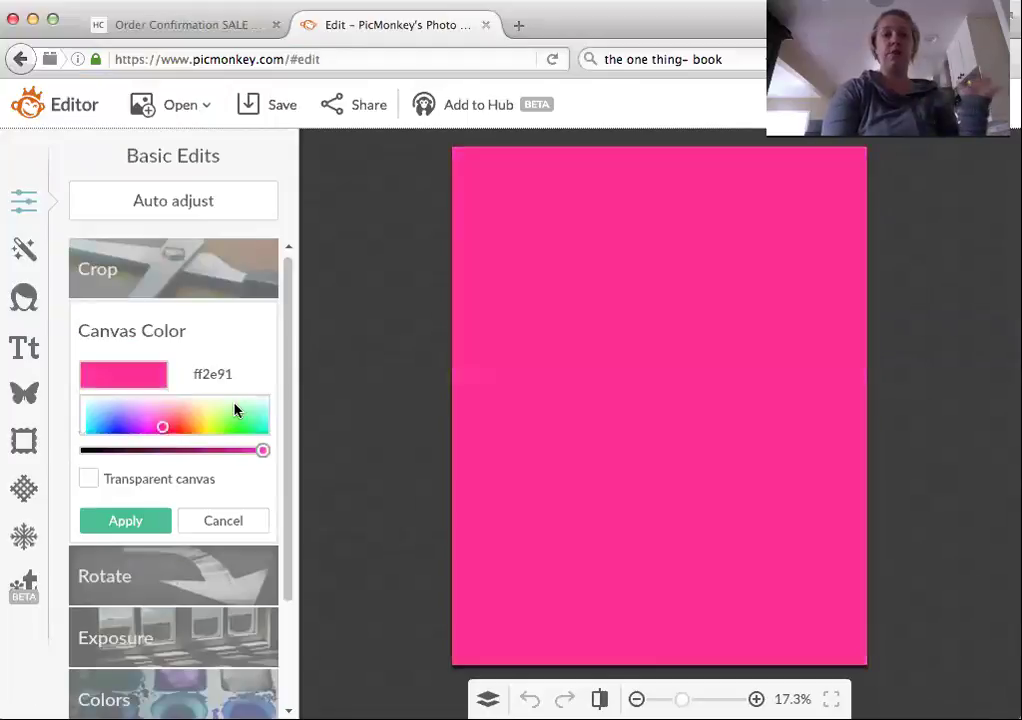
- Set the canvas color to white (ffffff) and apply it
left_click(82, 407)
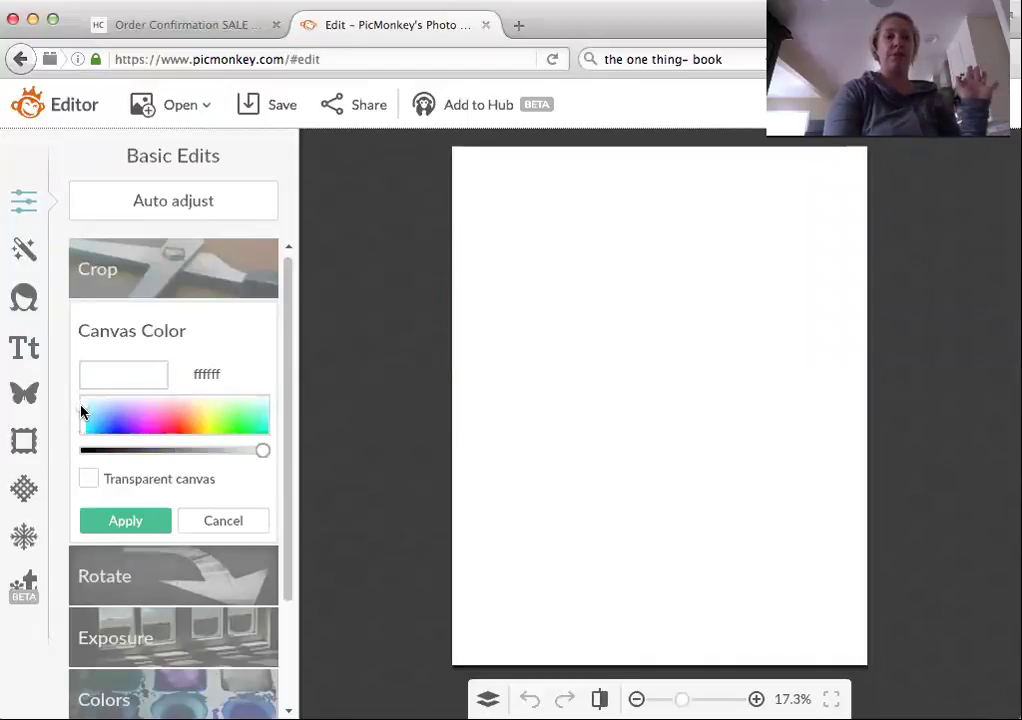
left_click(123, 522)
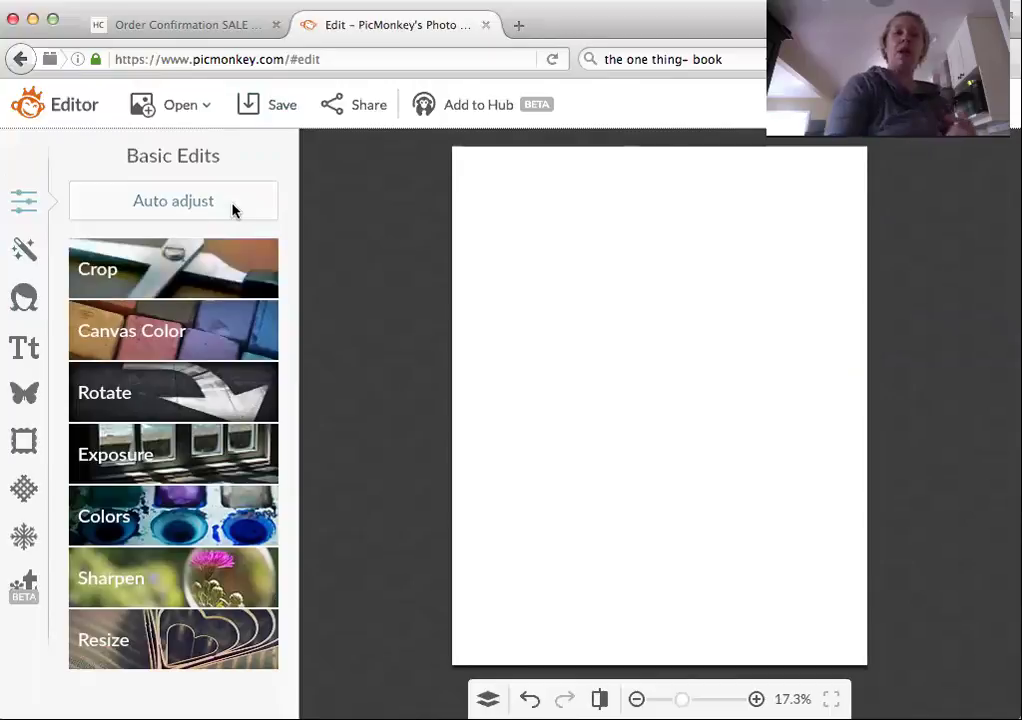
- Look through the available effects and the built-in overlay categories, including the Pushpins and Geometric shapes
left_click(30, 258)
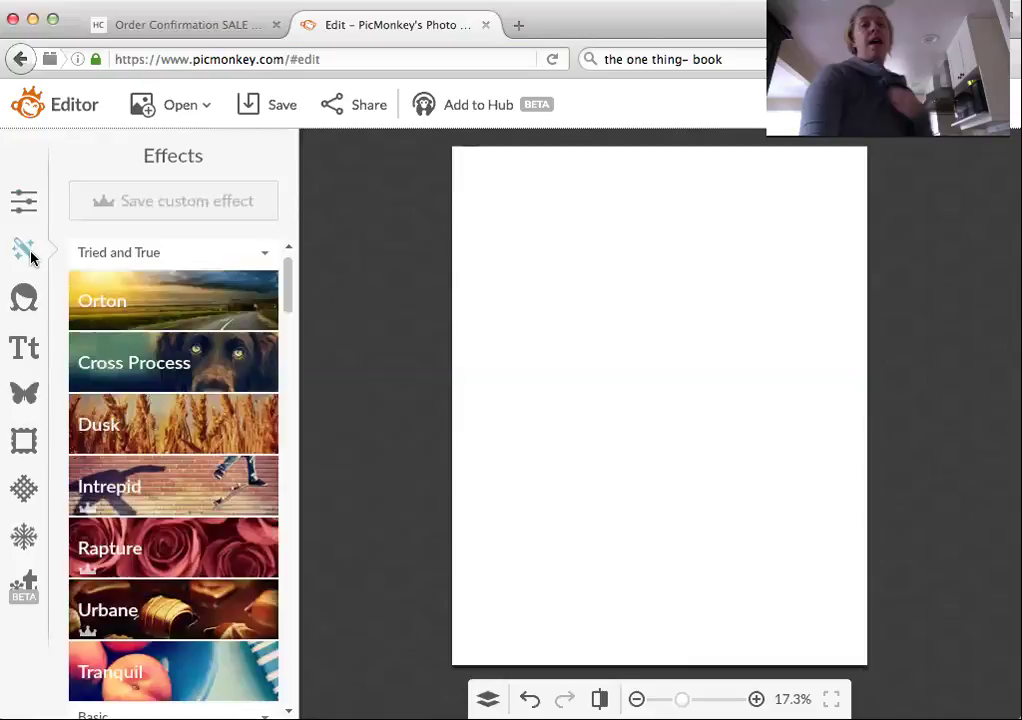
left_click(13, 390)
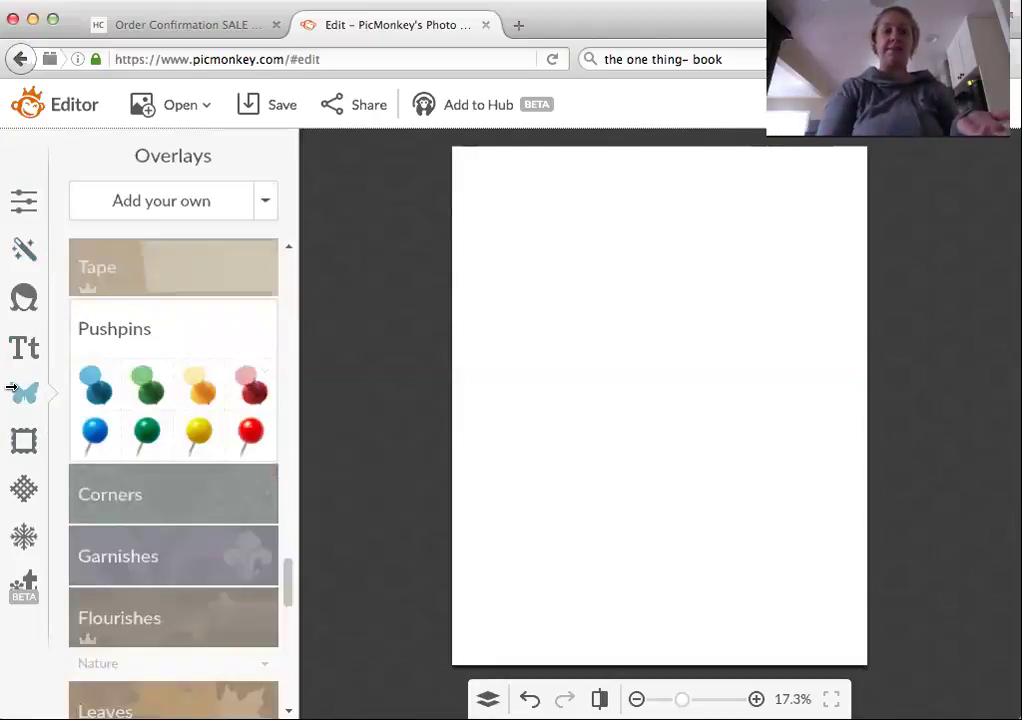
left_click(212, 328)
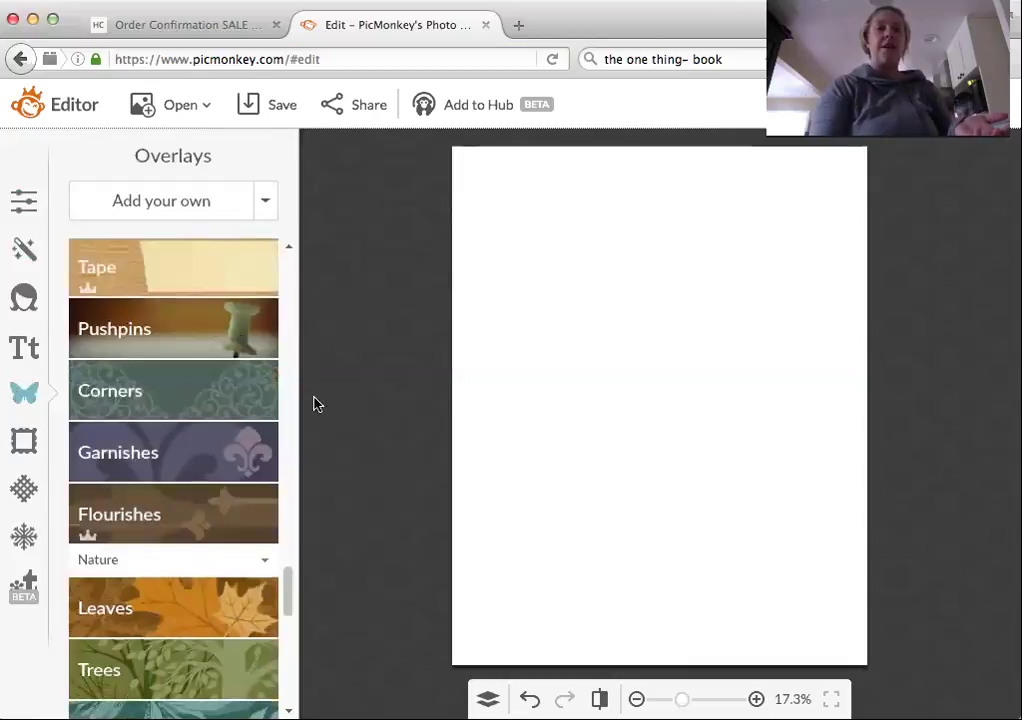
left_click_drag(286, 570, 280, 314)
left_click(237, 366)
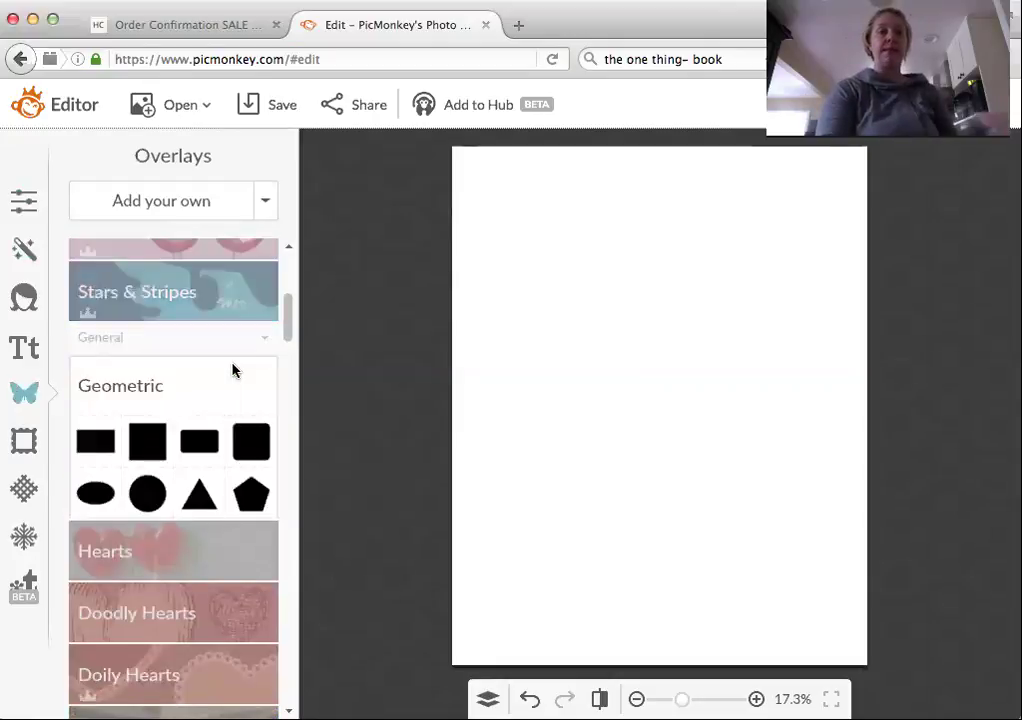
left_click(266, 345)
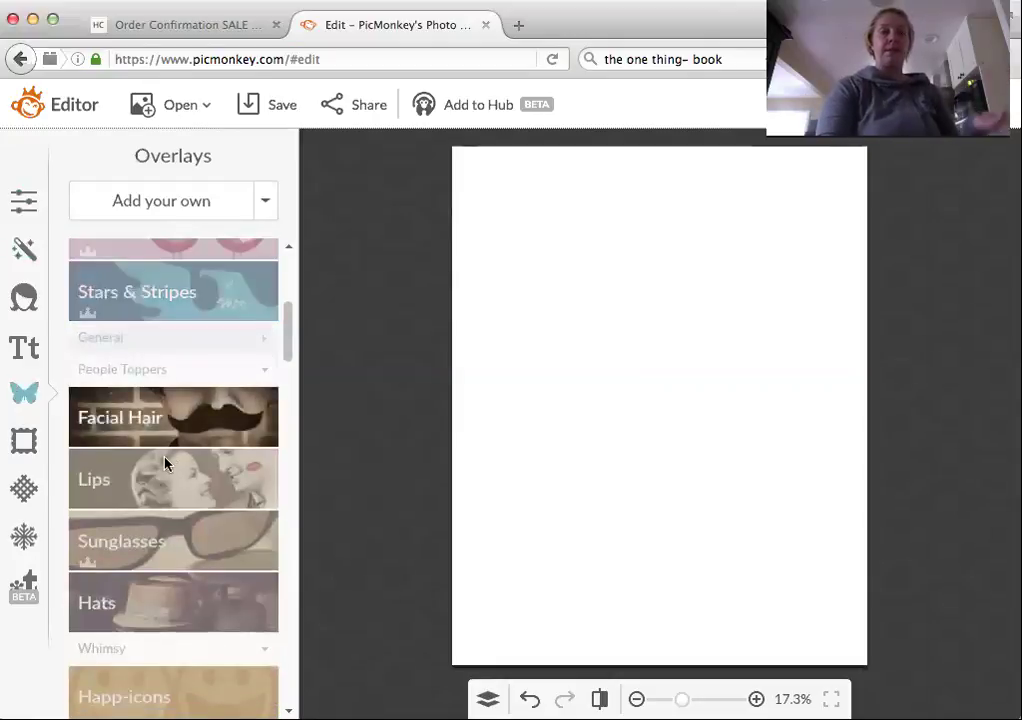
left_click_drag(291, 321, 288, 497)
left_click_drag(282, 366, 293, 269)
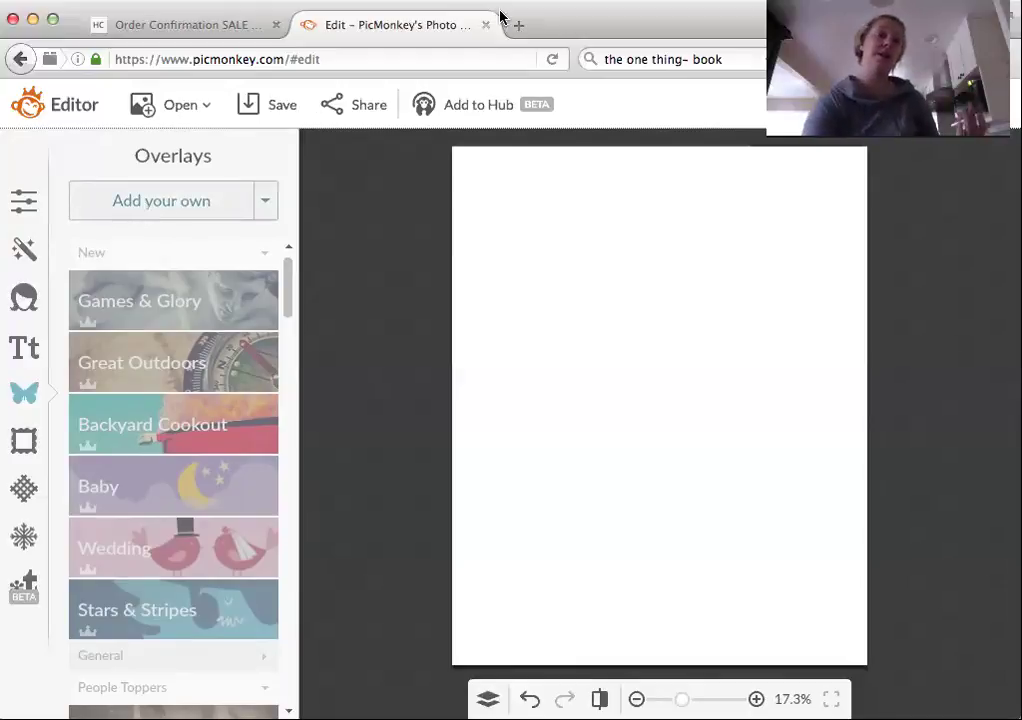
- Add your own SUV and waterfront cabin images as overlays, shrinking and placing them side by side in the canvas's lower part
left_click(210, 205)
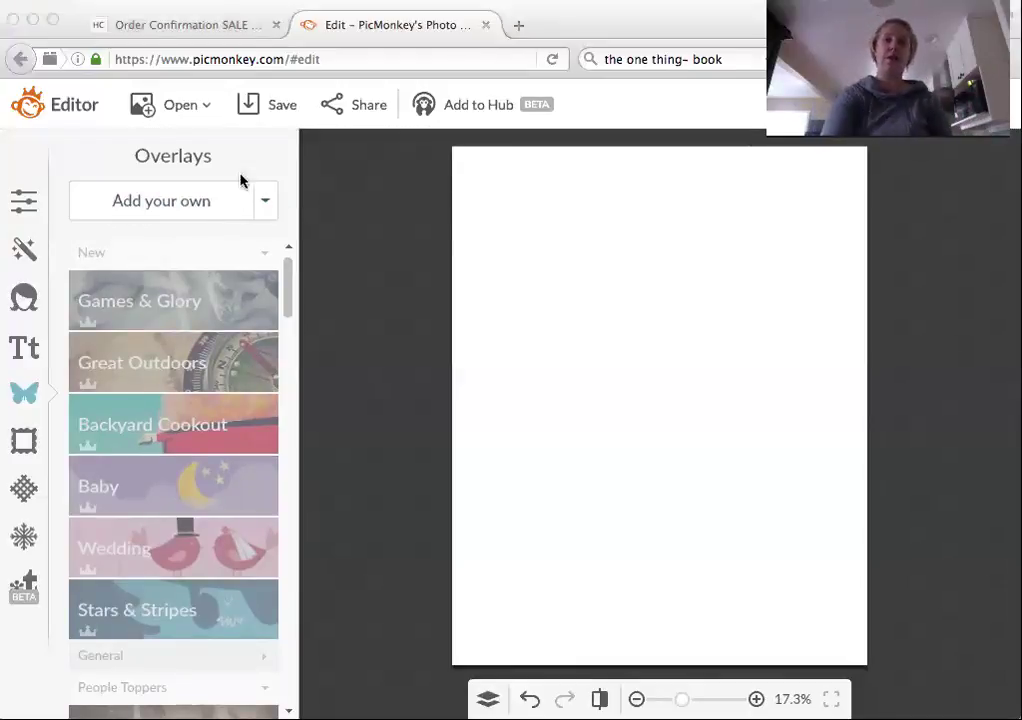
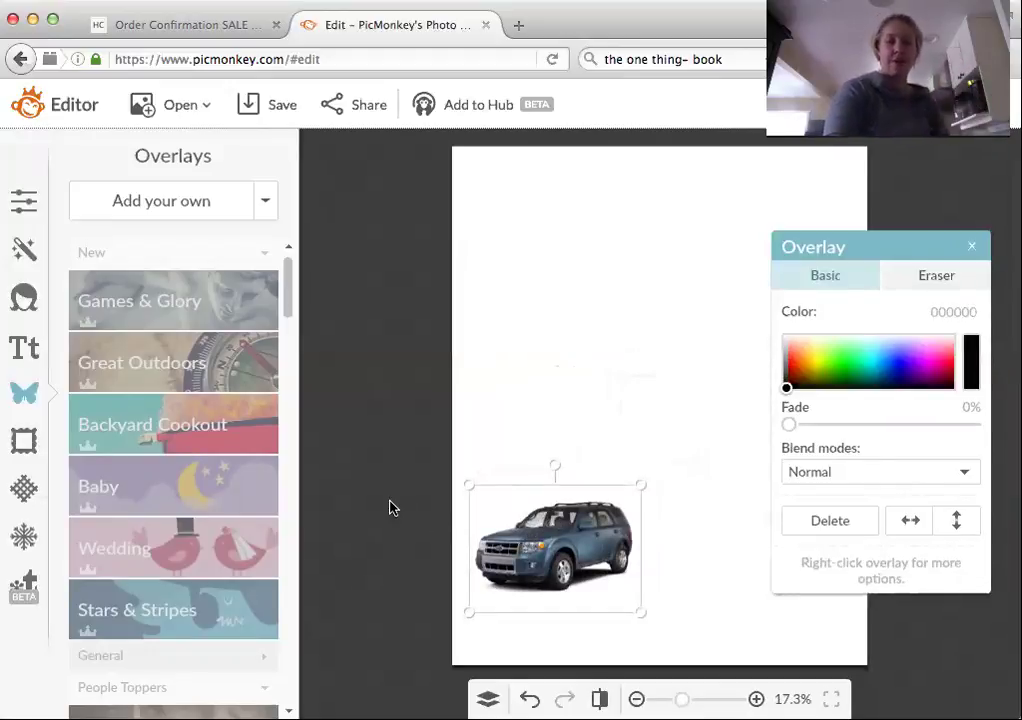
left_click(116, 203)
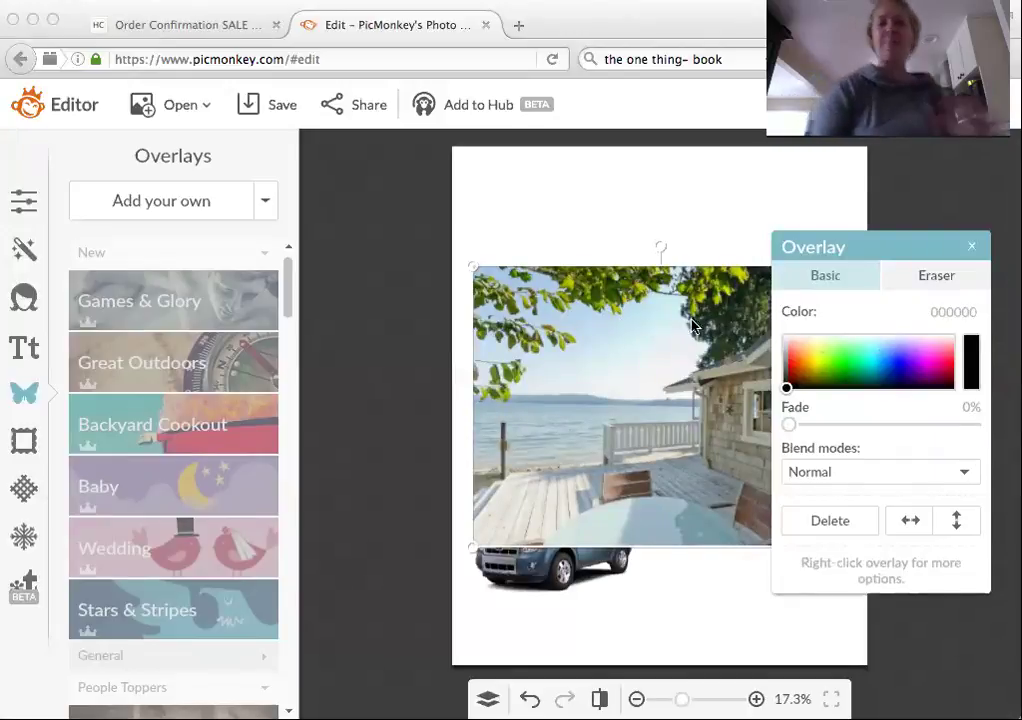
left_click_drag(471, 265, 662, 380)
left_click_drag(691, 439, 685, 482)
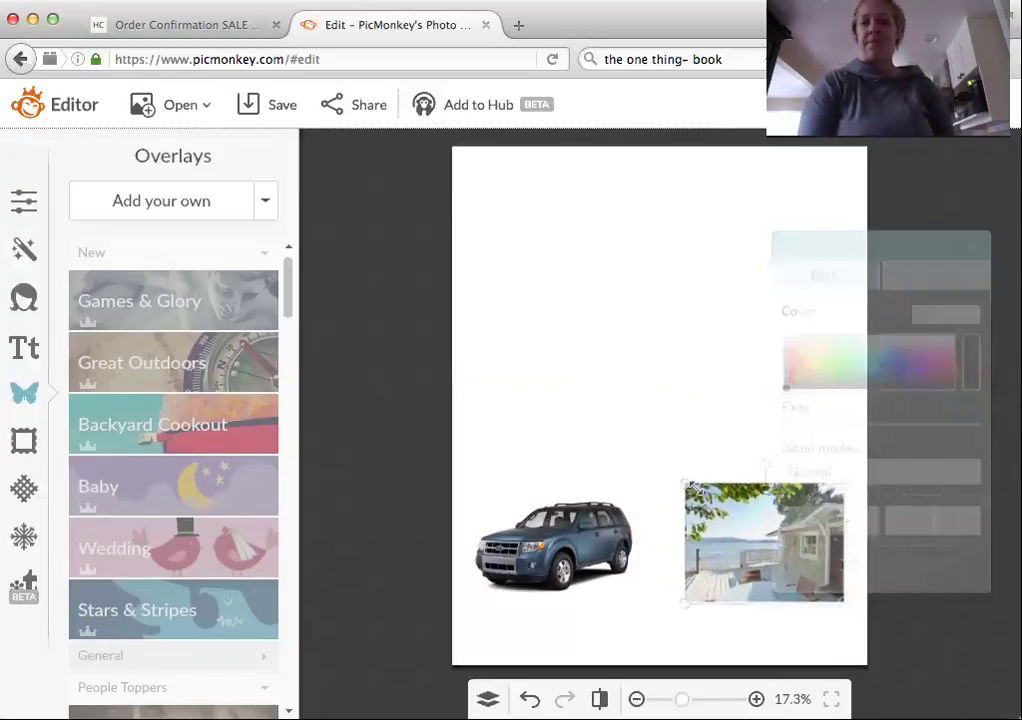
left_click_drag(740, 525, 708, 506)
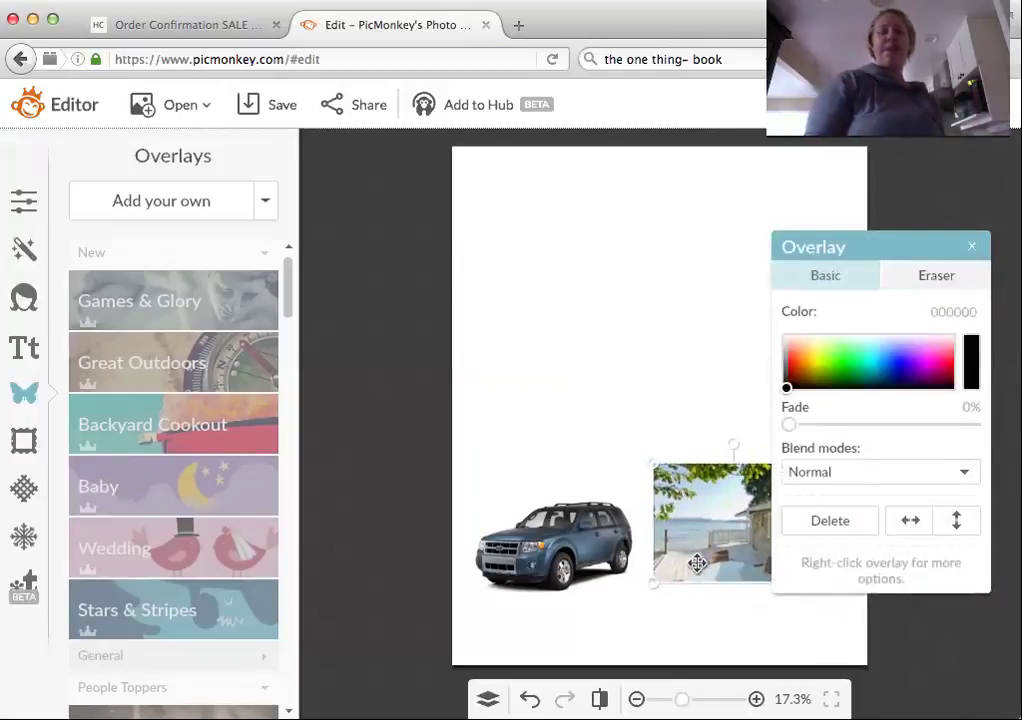
left_click_drag(664, 520, 676, 534)
left_click(569, 535)
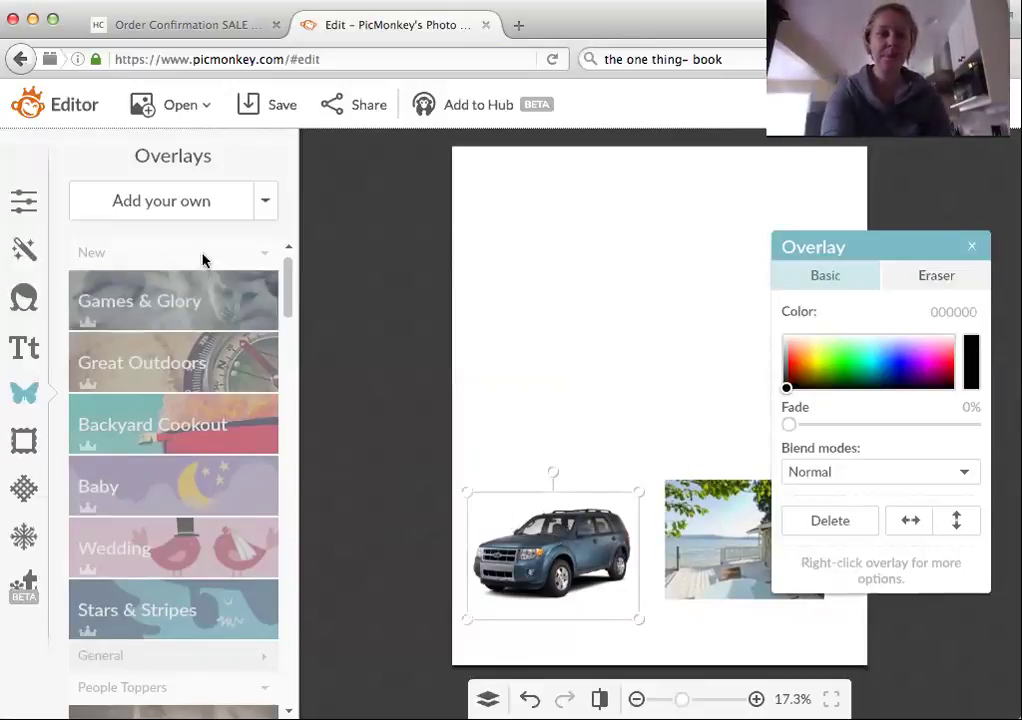
- Add the "Say Yes to New Adventures" beach image as an overlay, shrink it and place it above the SUV
left_click(205, 220)
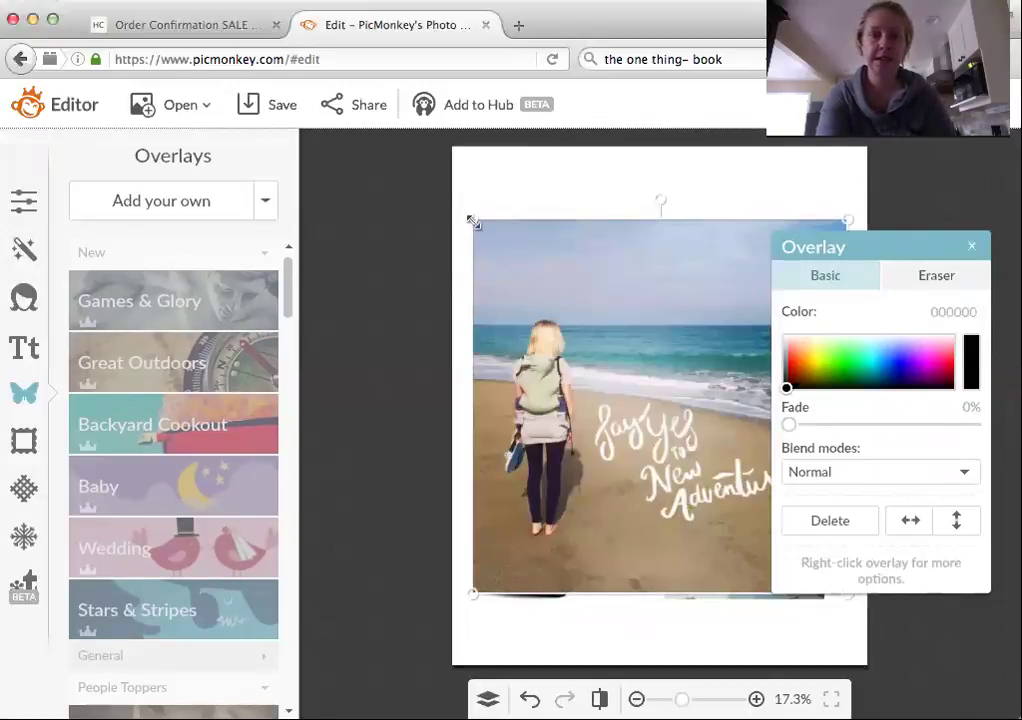
left_click_drag(473, 224, 757, 502)
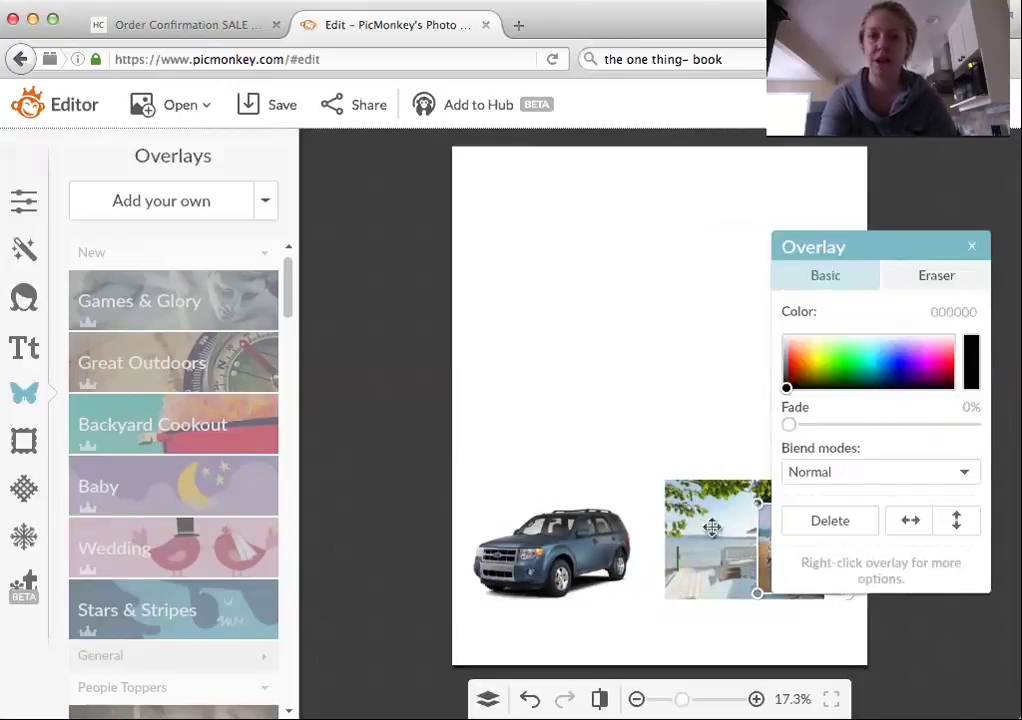
scroll(276, 506, "down", 5)
left_click_drag(811, 529, 612, 341)
left_click_drag(556, 392, 550, 419)
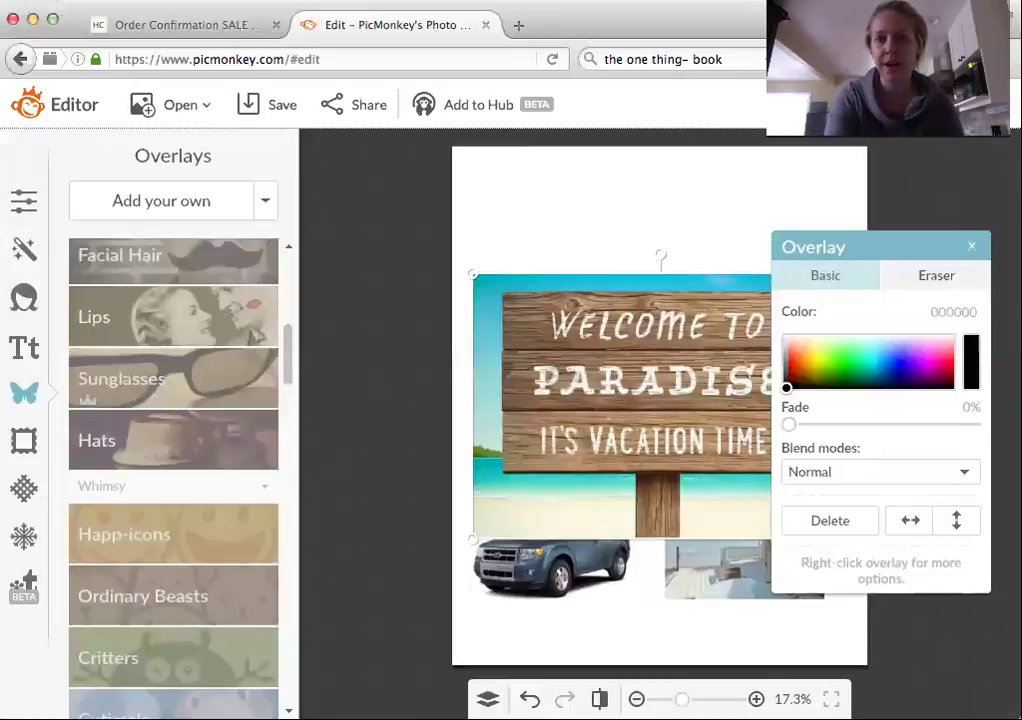
- Add and shrink the "Welcome to Paradise" sign and omelette images, placing the sign above the cabin and the omelette above the beach image
left_click_drag(470, 271, 671, 372)
left_click_drag(712, 429, 677, 378)
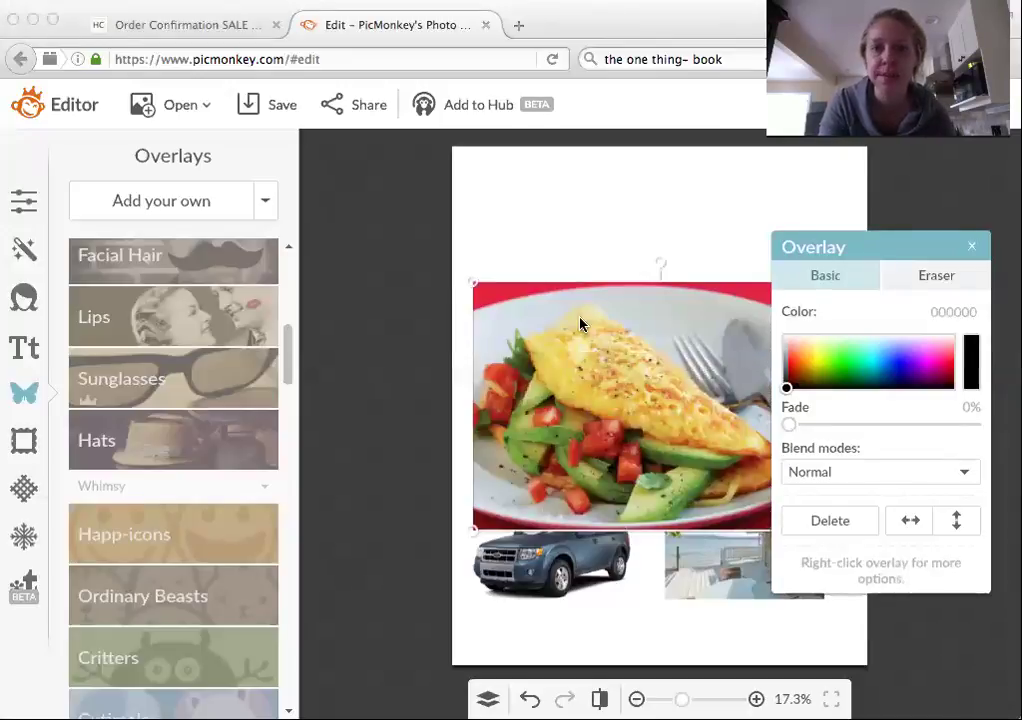
left_click_drag(470, 278, 629, 410)
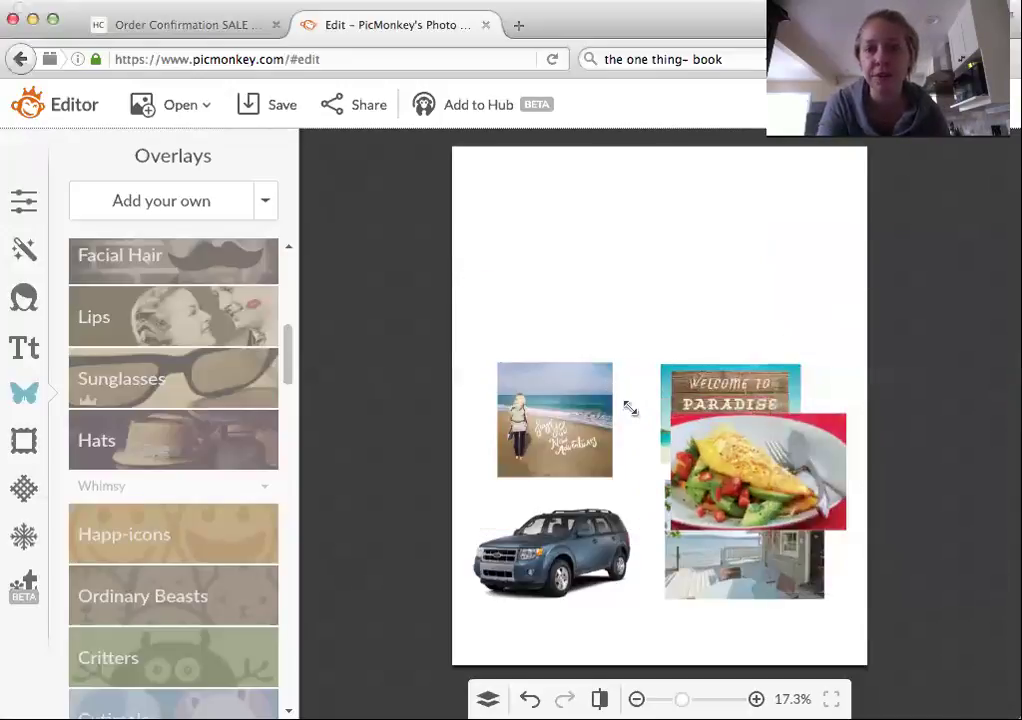
left_click_drag(721, 473, 528, 300)
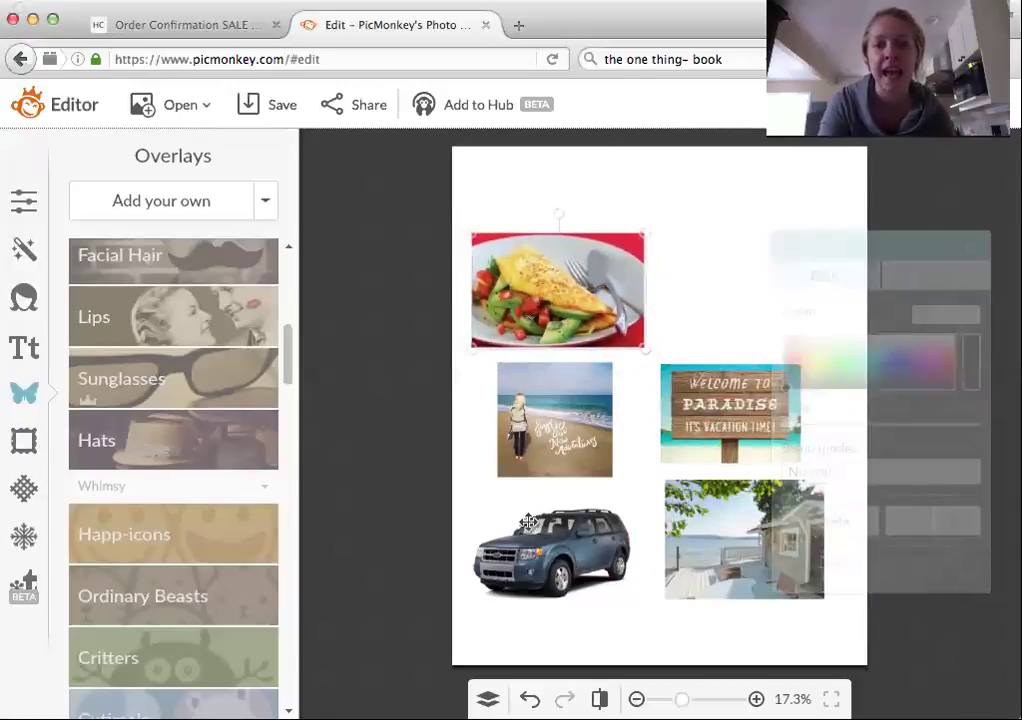
- Move the SUV and beach images down, then shrink the omelette photo and place it just above the beach image
left_click_drag(527, 524, 527, 588)
left_click_drag(536, 456, 535, 513)
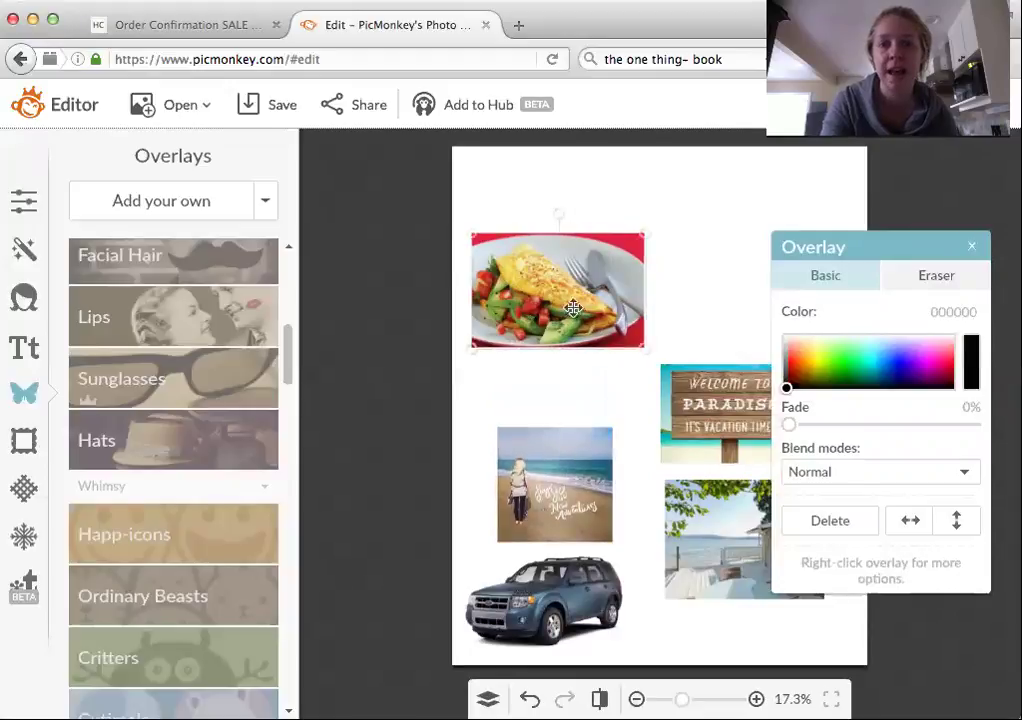
left_click_drag(471, 232, 509, 265)
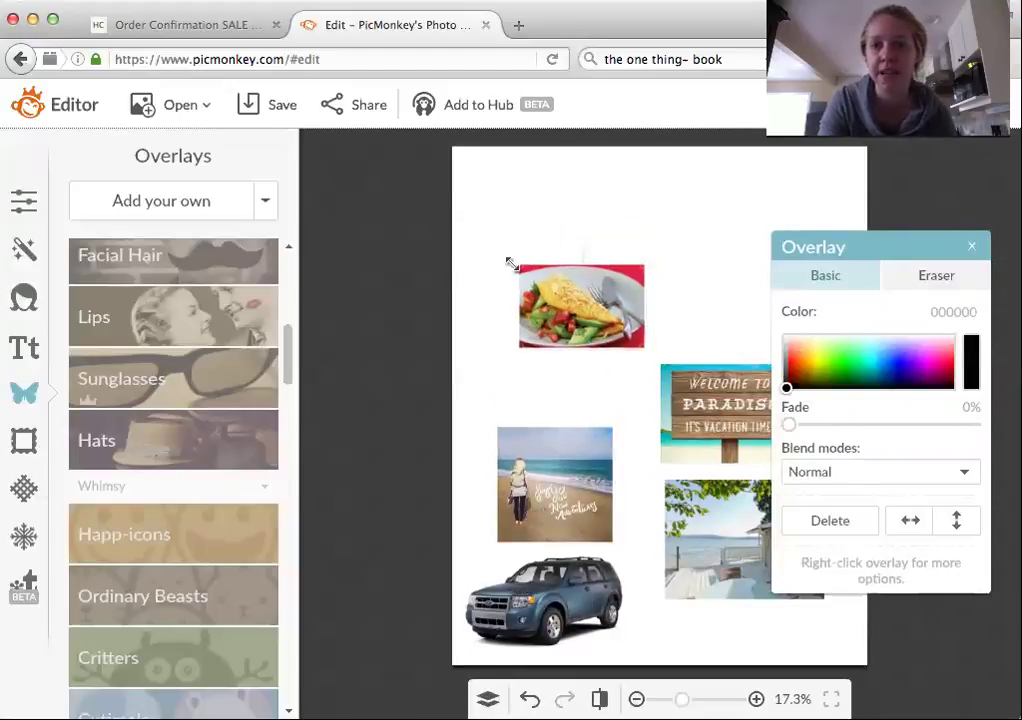
left_click_drag(577, 290, 547, 348)
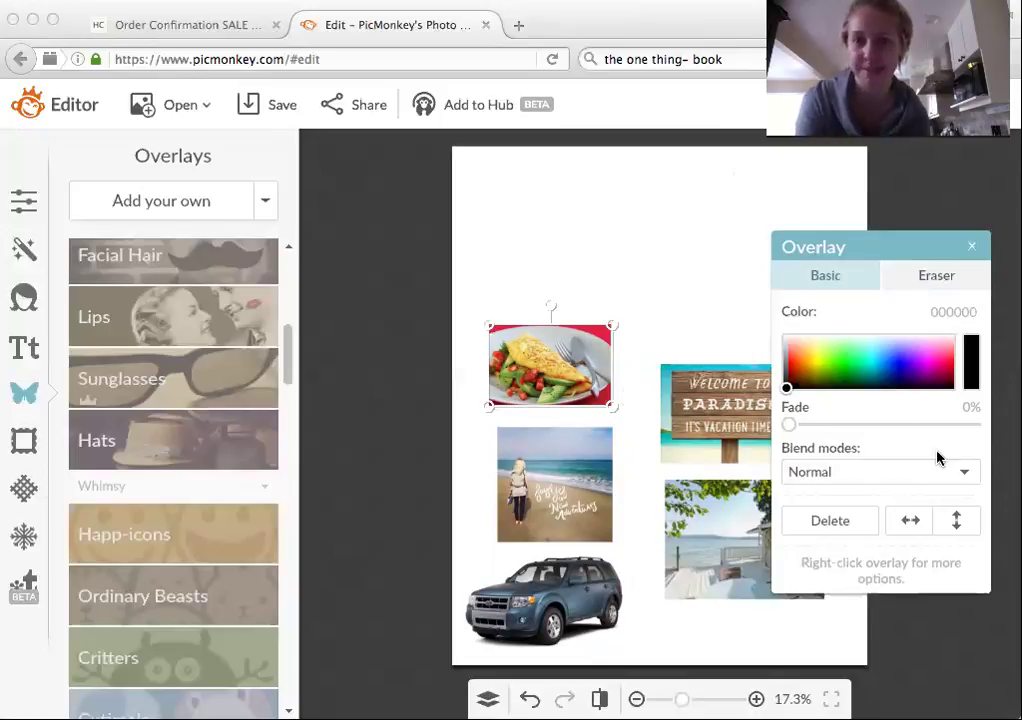
- Add the spa massage photo as an overlay, shrink it and place it above the "Welcome to Paradise" sign
left_click(643, 347)
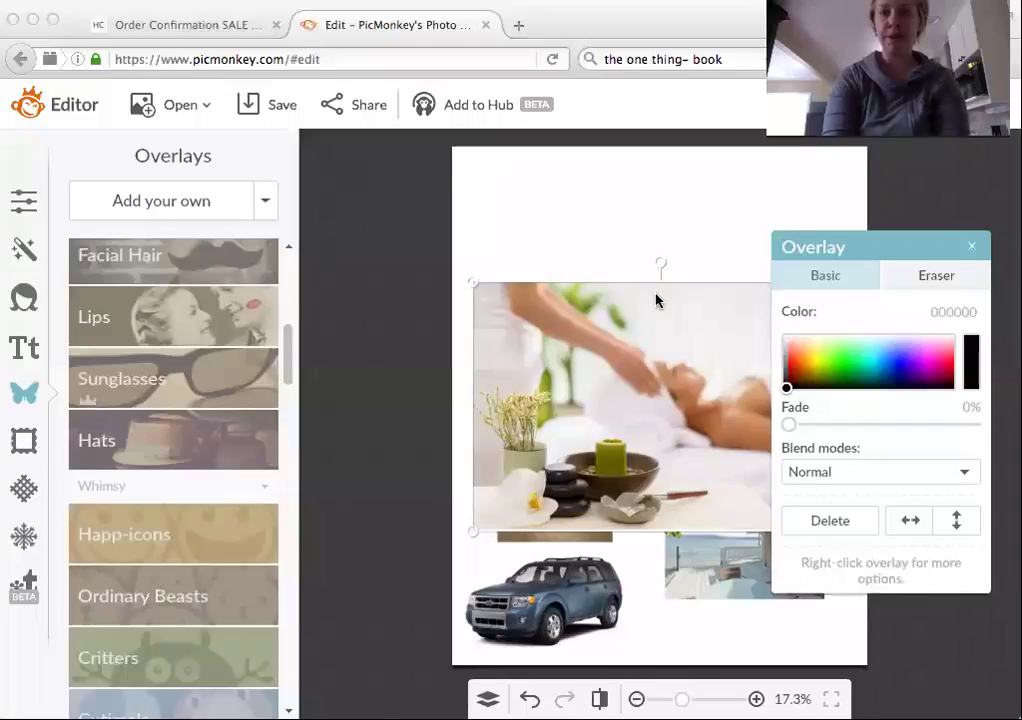
left_click(656, 300)
left_click_drag(472, 287, 690, 293)
- Shift the cabin, "Welcome to Paradise" sign and spa photos down into an evenly spaced column along the canvas's right side
left_click_drag(701, 518, 711, 558)
left_click_drag(693, 393, 708, 428)
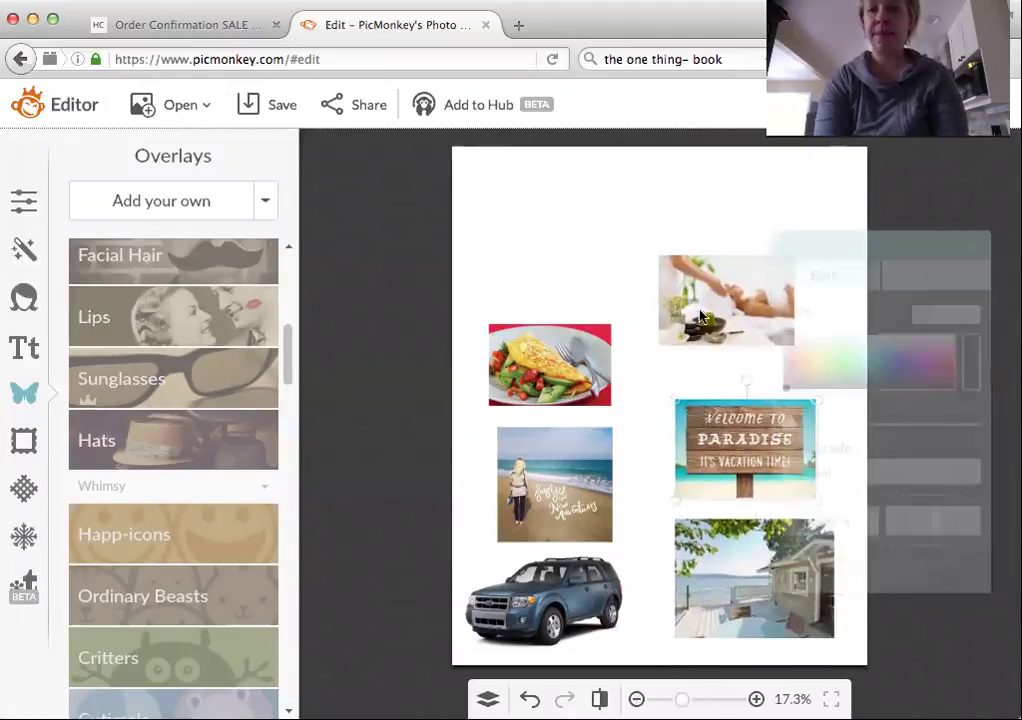
left_click_drag(691, 285, 703, 317)
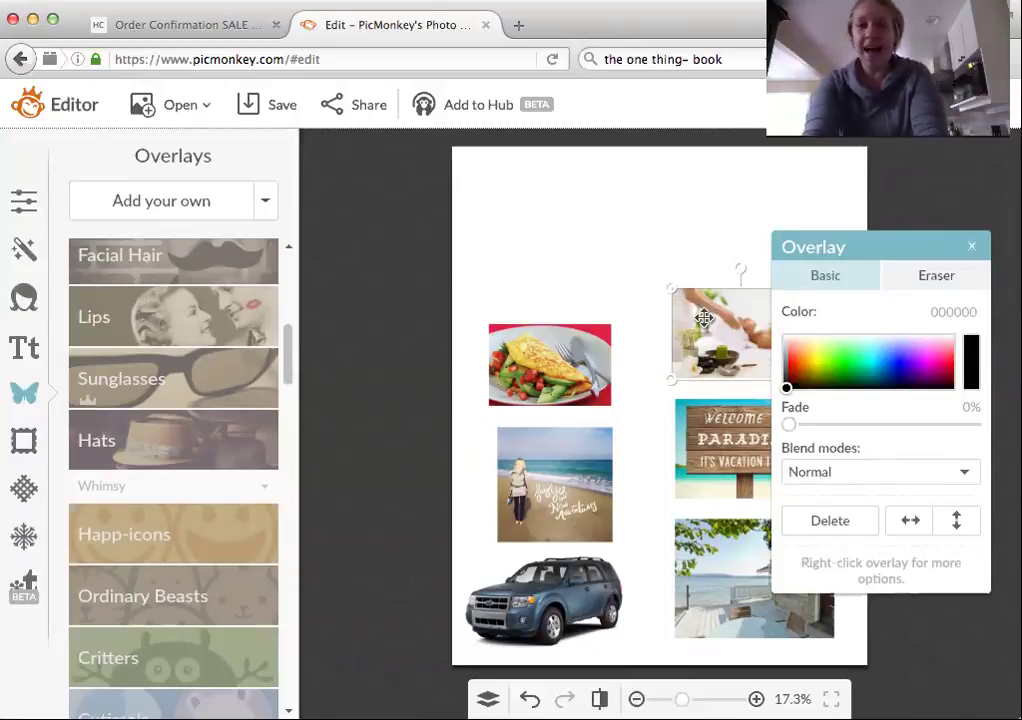
- Stagger the omelette, beach and SUV images, shifting the beach photo left and down, the SUV right, and the omelette right and down
left_click_drag(915, 252, 977, 232)
left_click_drag(541, 446, 535, 459)
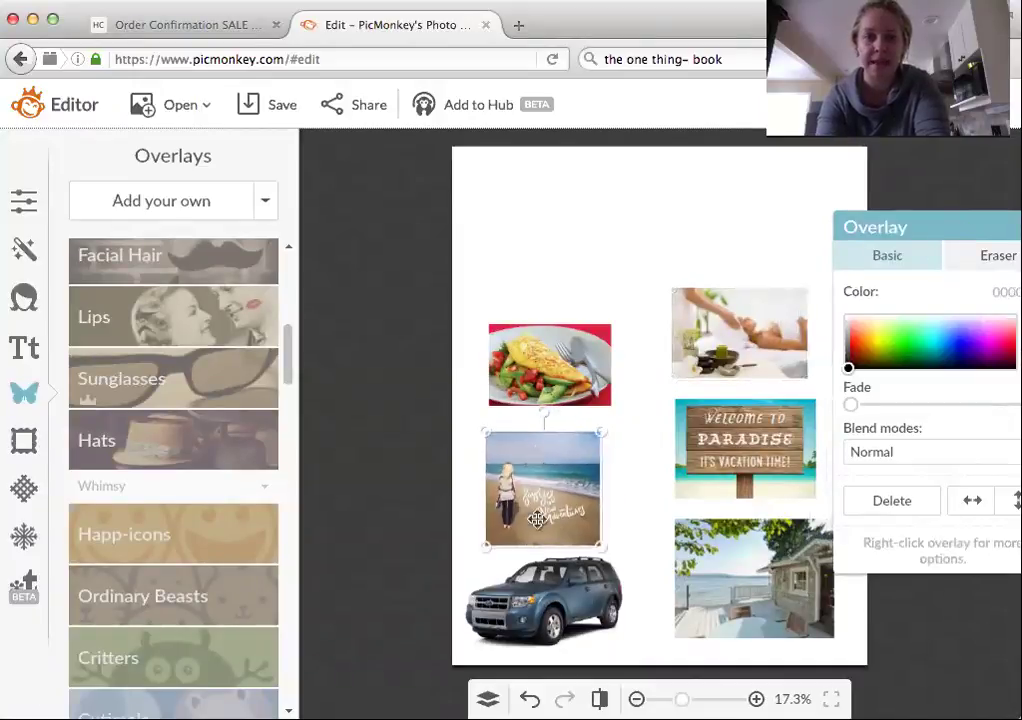
left_click_drag(535, 614, 554, 614)
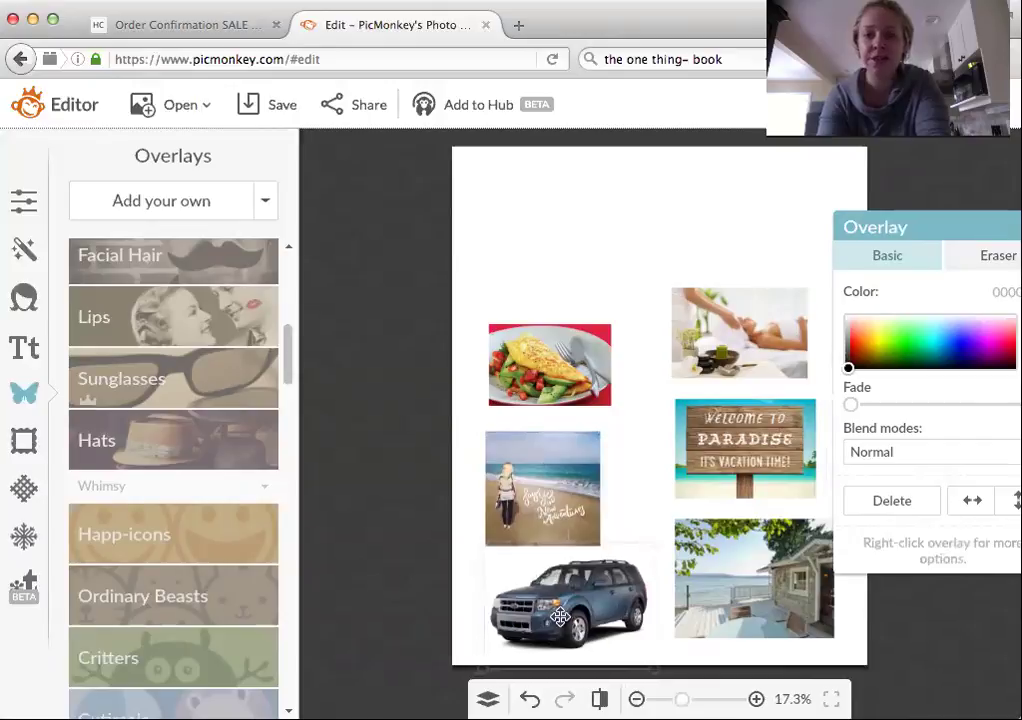
left_click_drag(528, 470, 513, 470)
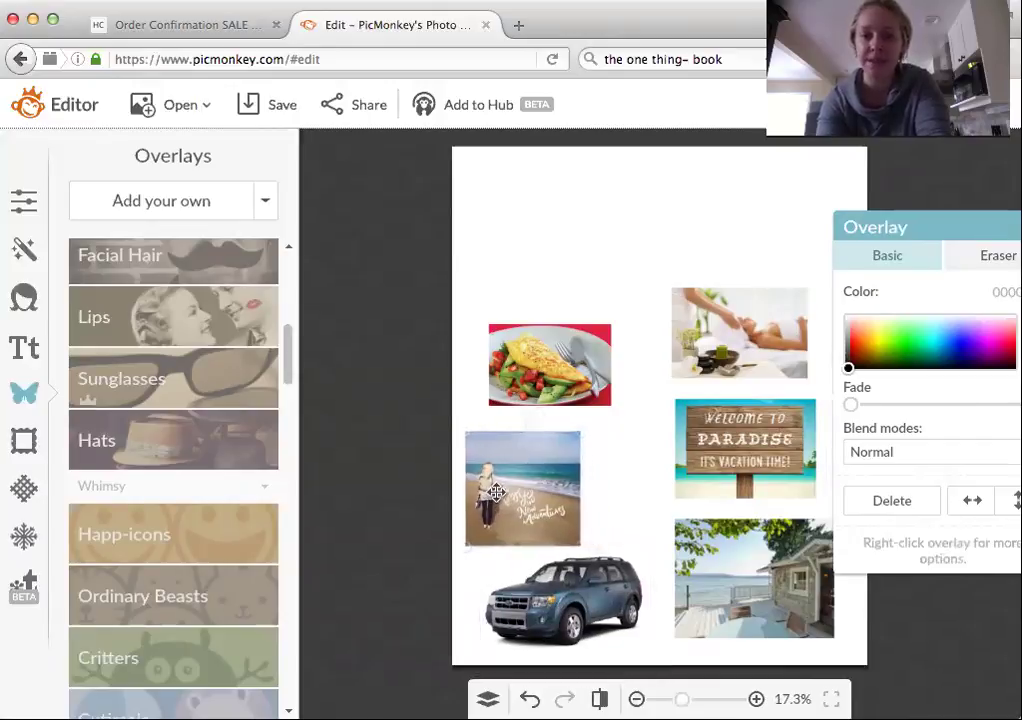
left_click_drag(552, 379, 564, 390)
- Shrink the cabin photo toward its lower-right corner, then shift the "Welcome to Paradise" sign down-left and the spa photo down-right
left_click_drag(700, 435, 684, 441)
left_click(680, 525)
left_click_drag(676, 518, 725, 557)
left_click_drag(712, 486, 714, 509)
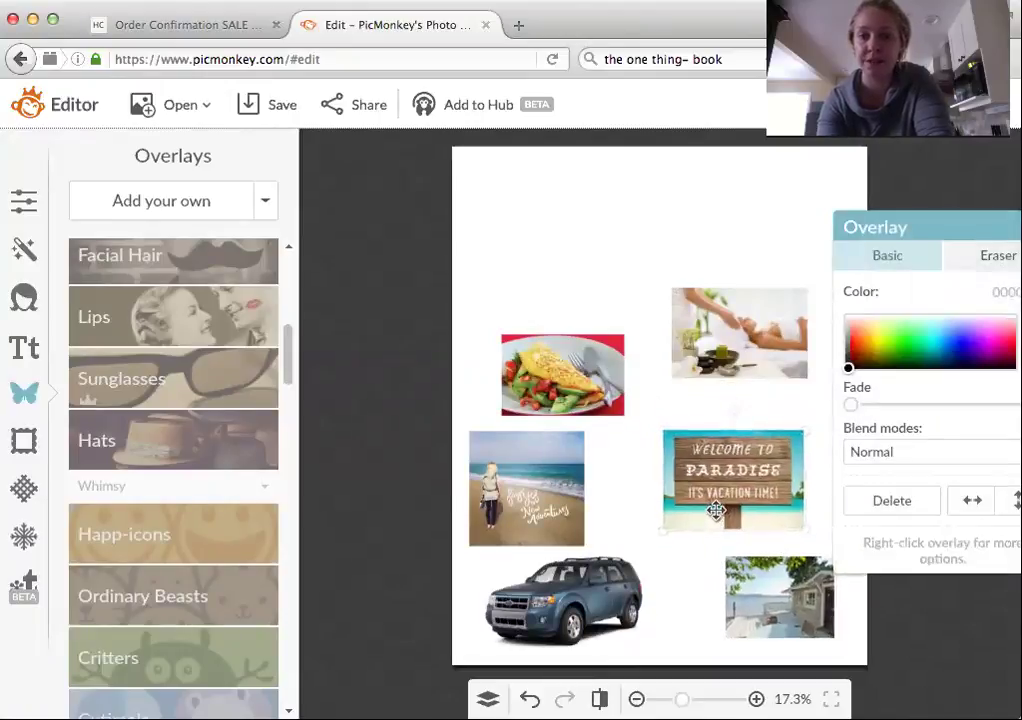
left_click_drag(736, 361, 755, 396)
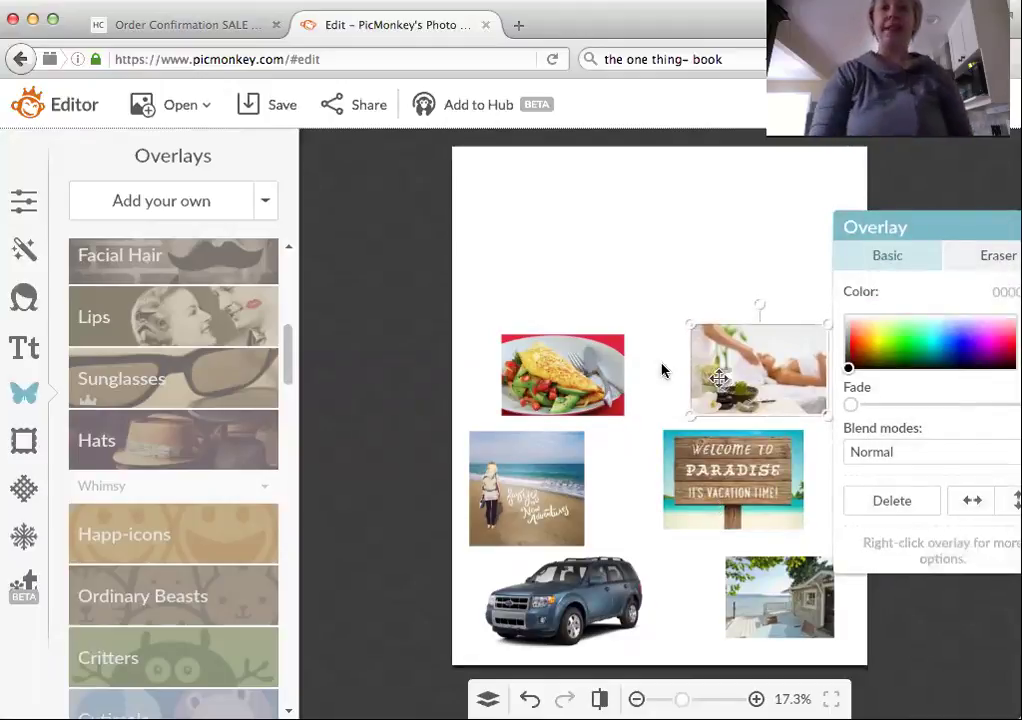
left_click(420, 277)
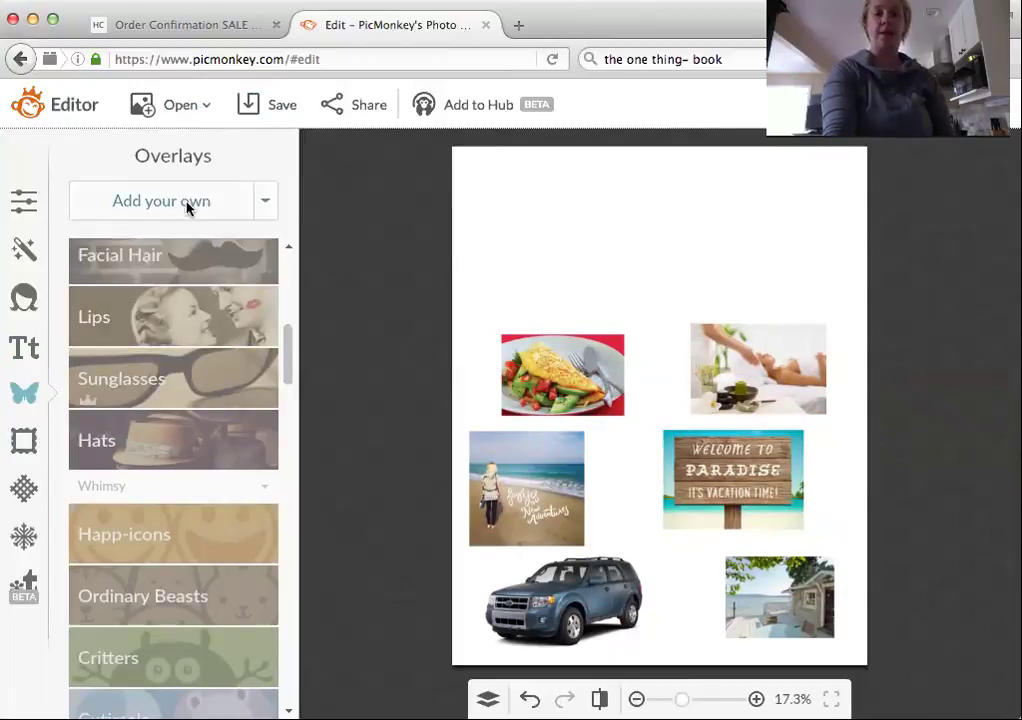
- Add the title text "Dream Board" in the Black Jack font and place it near the top of the canvas
left_click(25, 346)
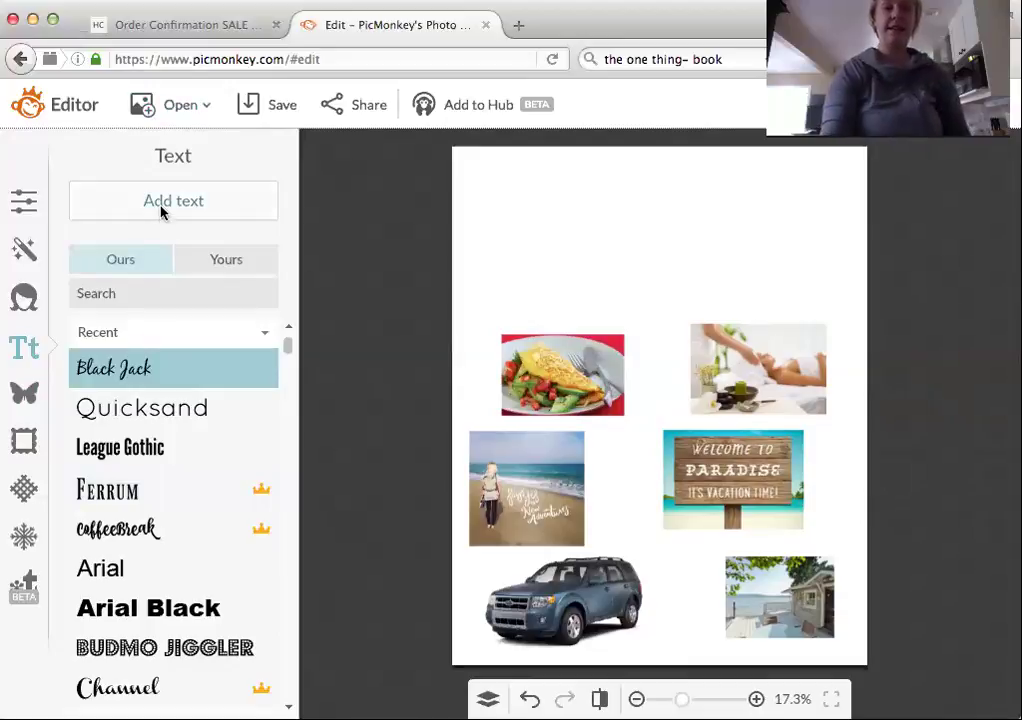
left_click(90, 420)
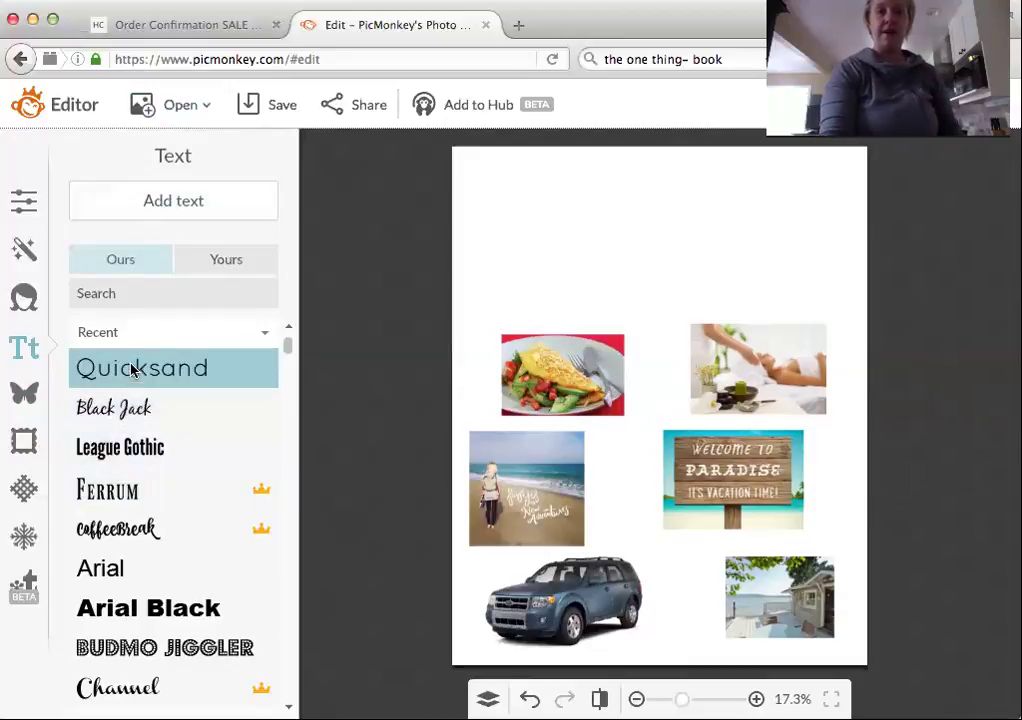
left_click(123, 414)
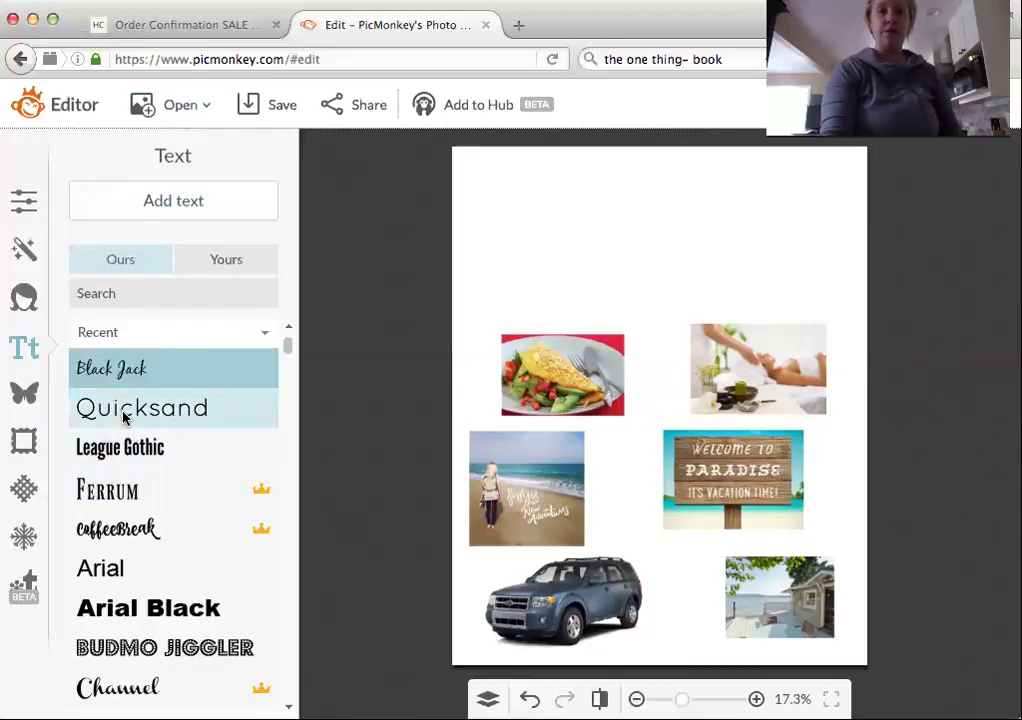
left_click(148, 201)
left_click_drag(618, 381, 615, 219)
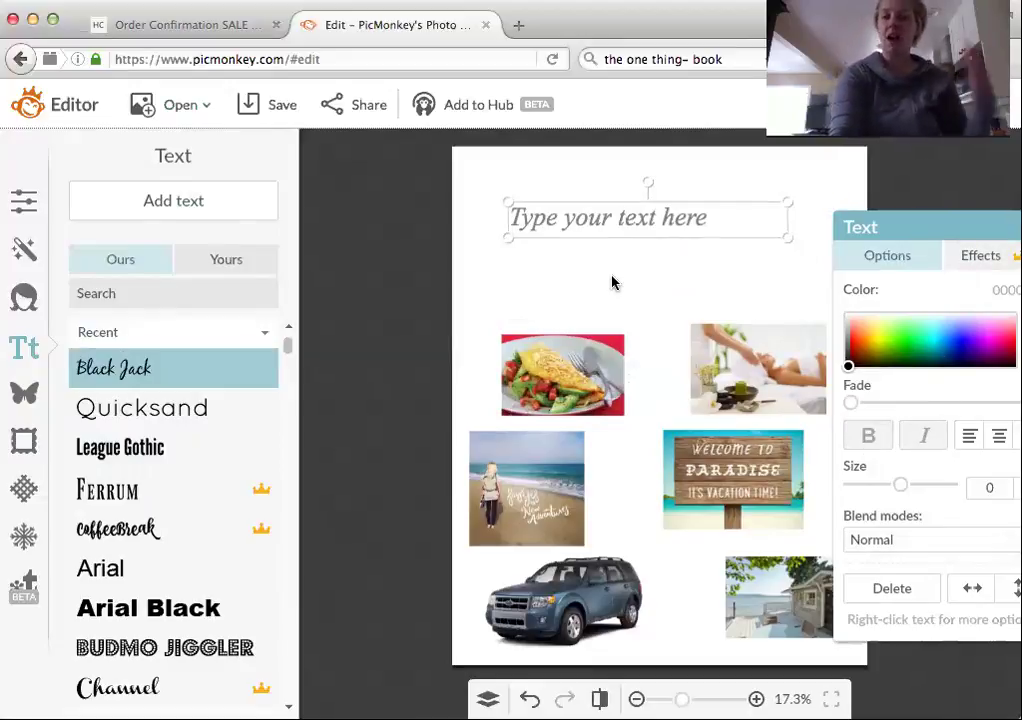
left_click(605, 226)
type("Dream Board")
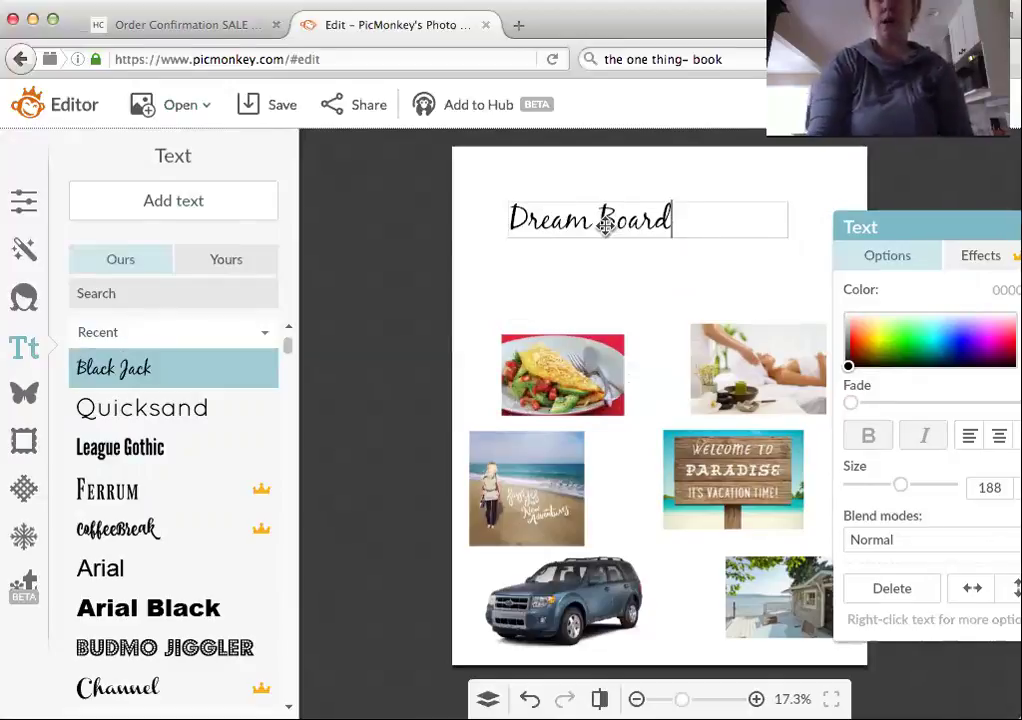
left_click(417, 237)
left_click_drag(539, 217, 594, 224)
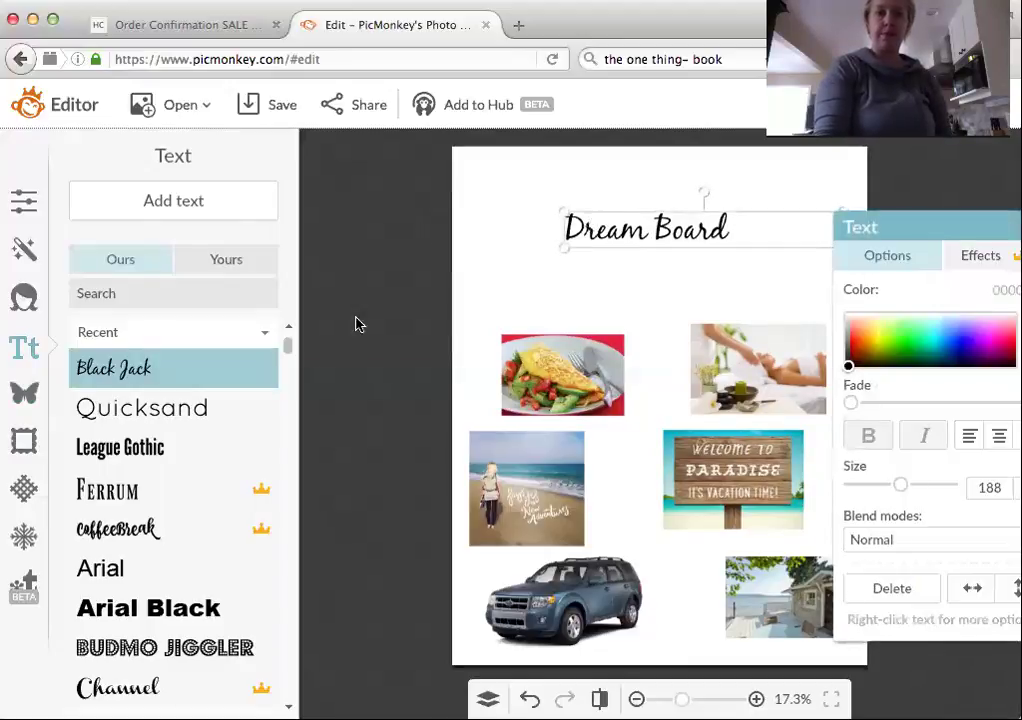
- Add your own pink and gold brush-stroke image as an overlay and place it behind the "Dream Board" title
left_click(24, 393)
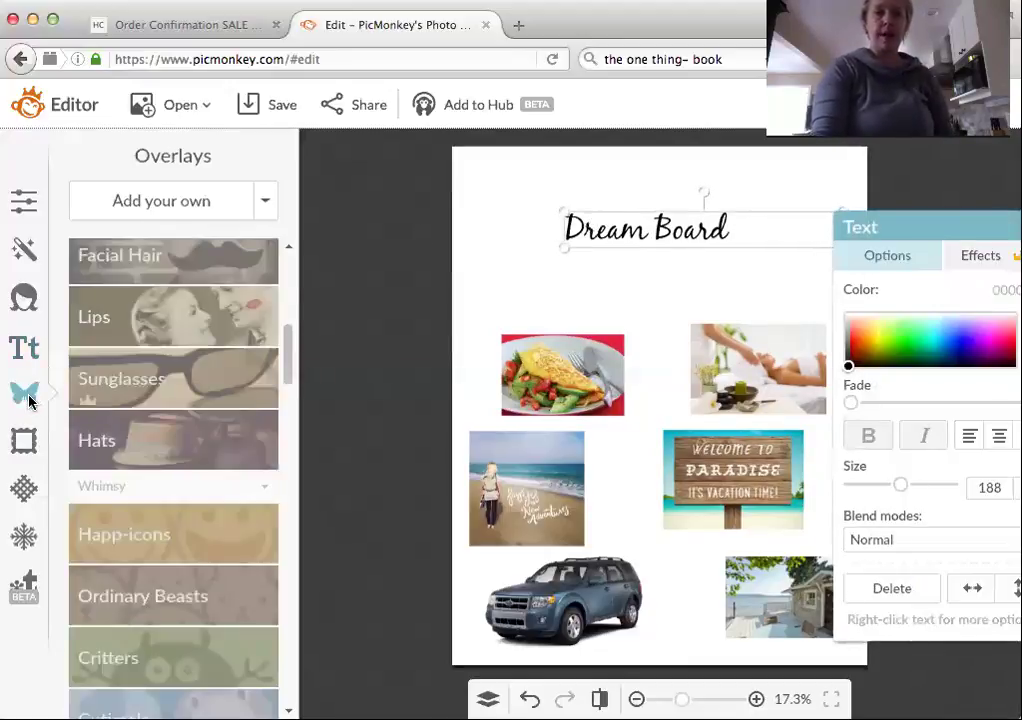
left_click(178, 208)
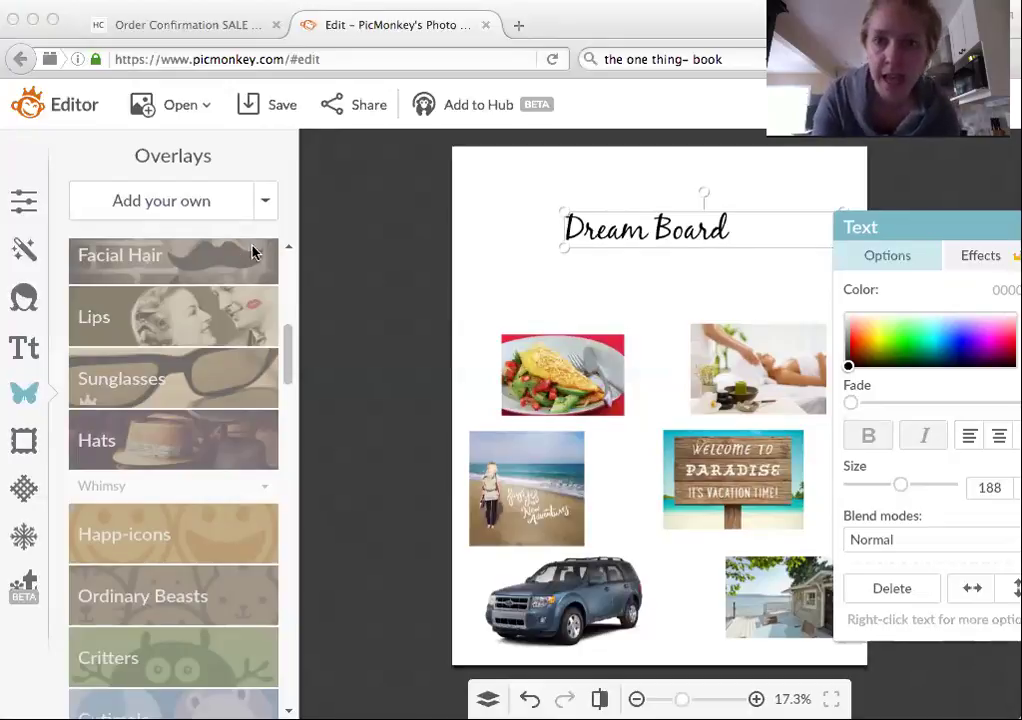
left_click(942, 449)
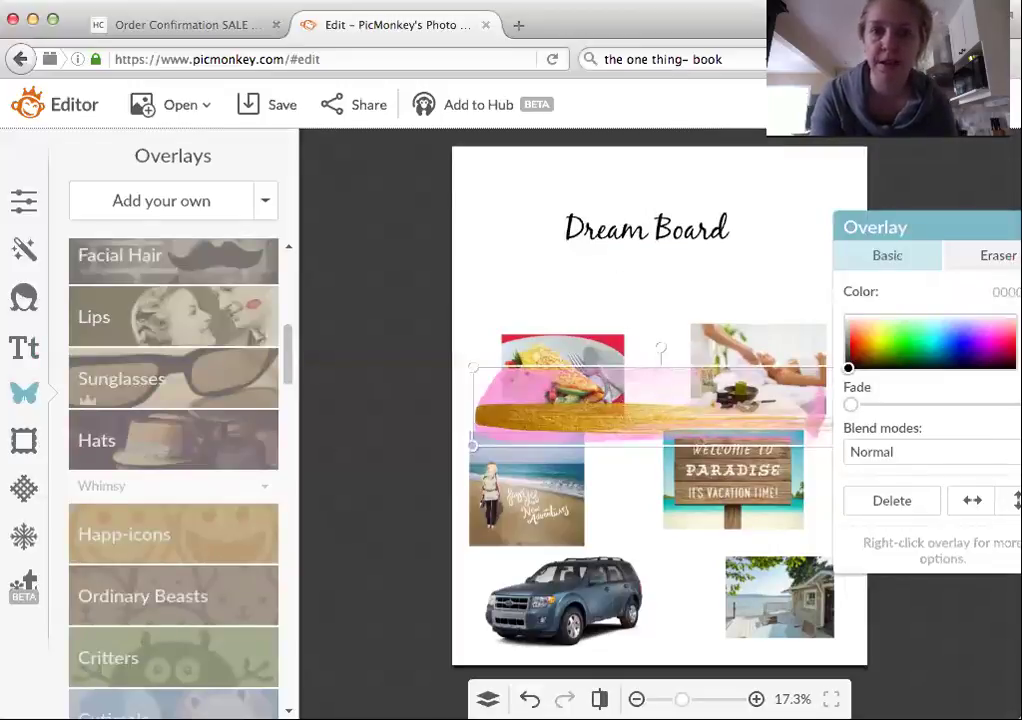
left_click_drag(518, 411, 511, 216)
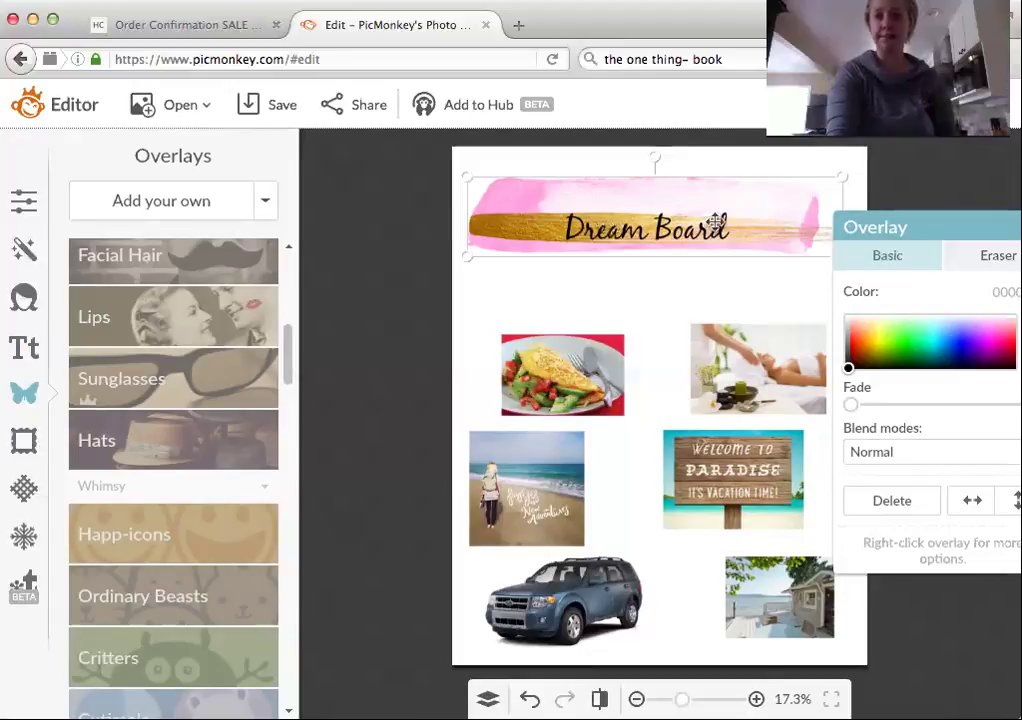
left_click(392, 280)
- Stretch the "Dream Board" text box across the brush stroke's width and centre-align the title in it
left_click(663, 226)
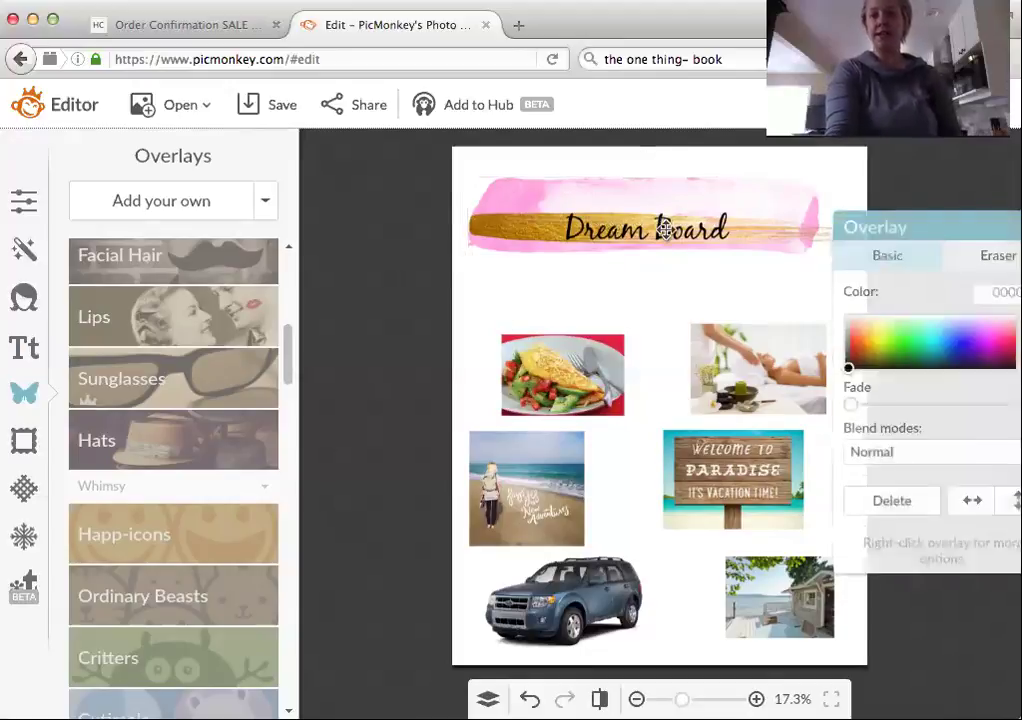
left_click(664, 227)
left_click_drag(664, 227, 581, 222)
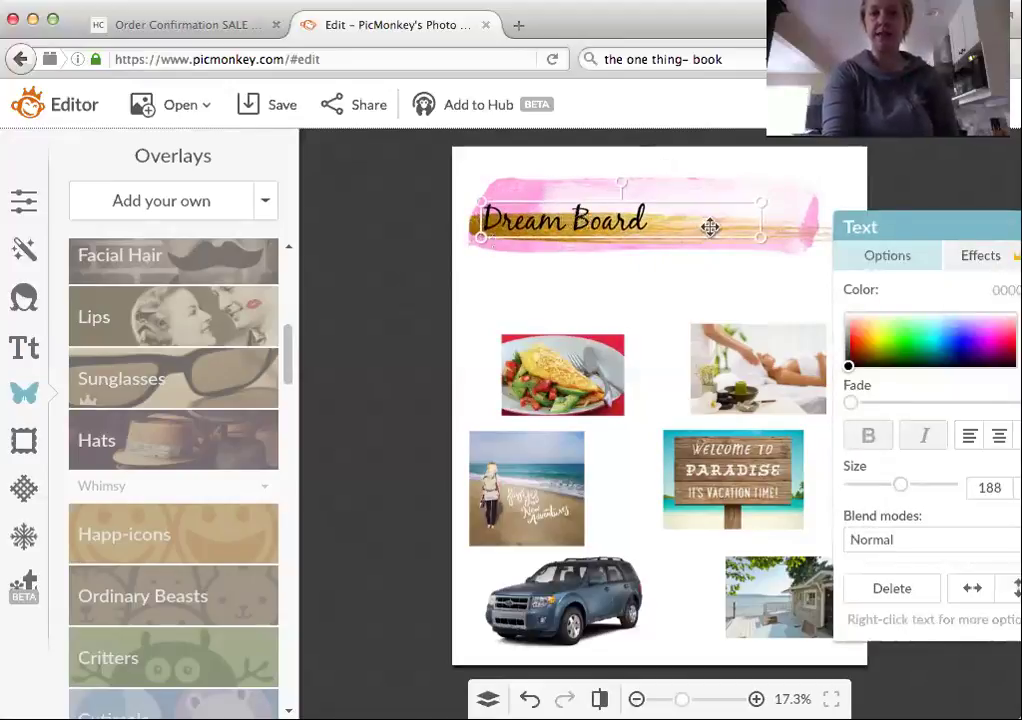
left_click_drag(761, 226, 813, 226)
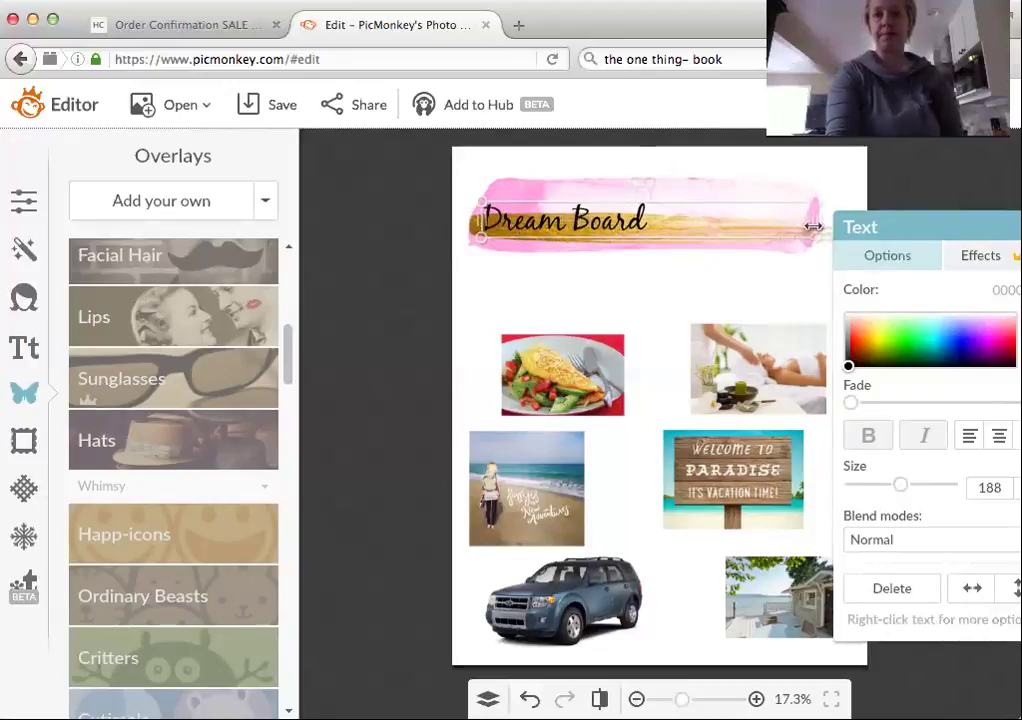
left_click(997, 437)
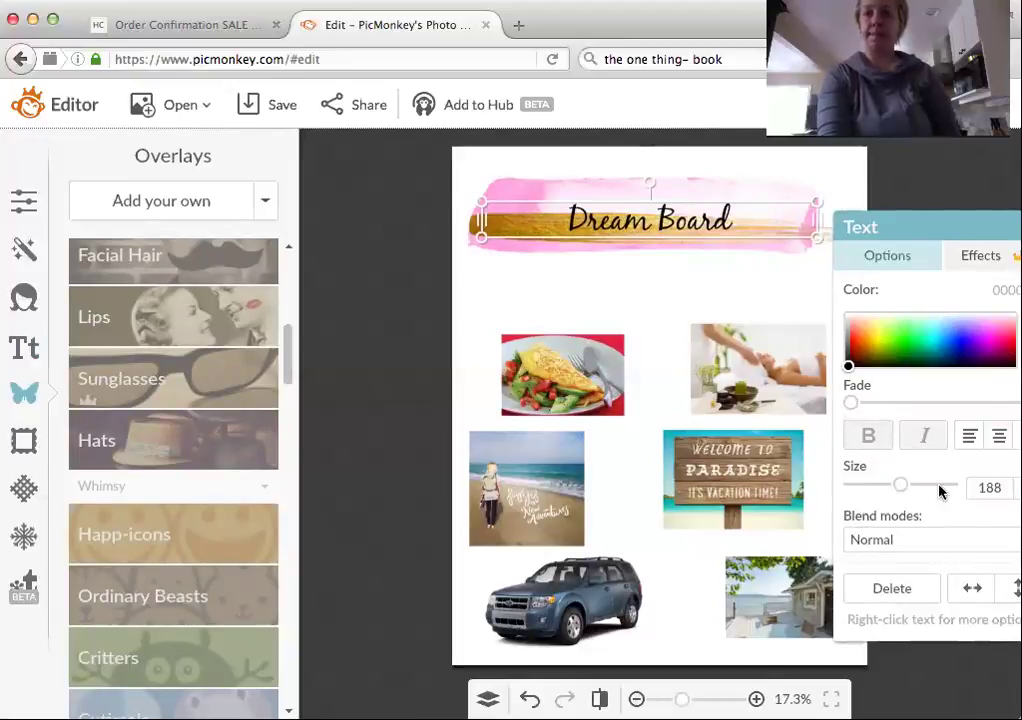
- Set the "Dream Board" title's font size to 270 and nudge it slightly down on the brush stroke
left_click_drag(902, 486, 915, 487)
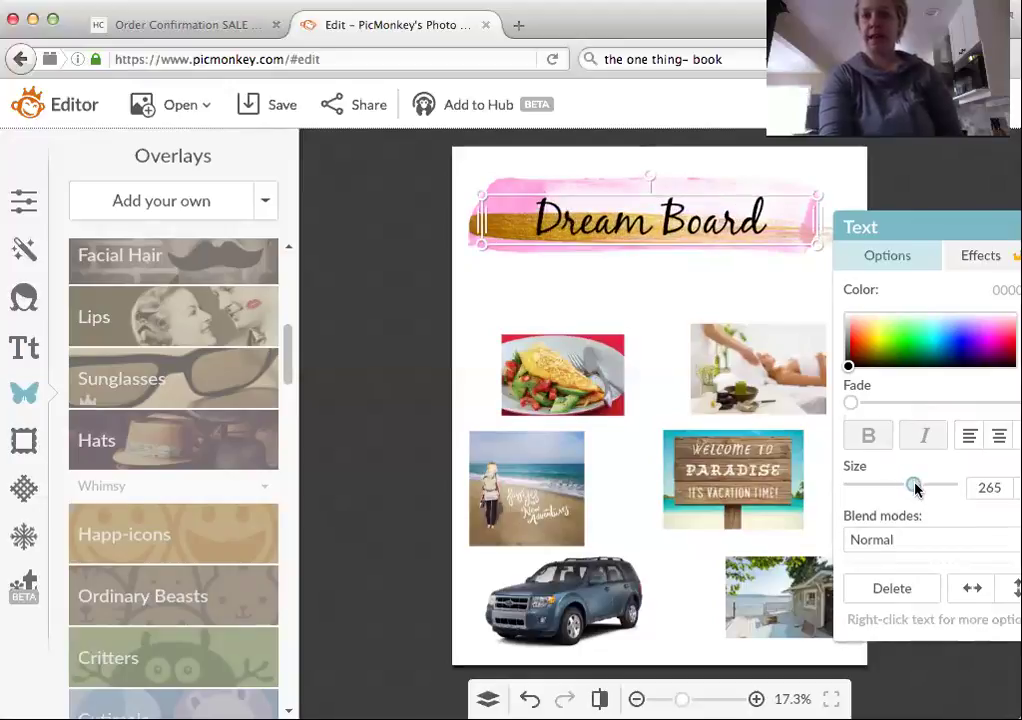
left_click(1005, 487)
type("270")
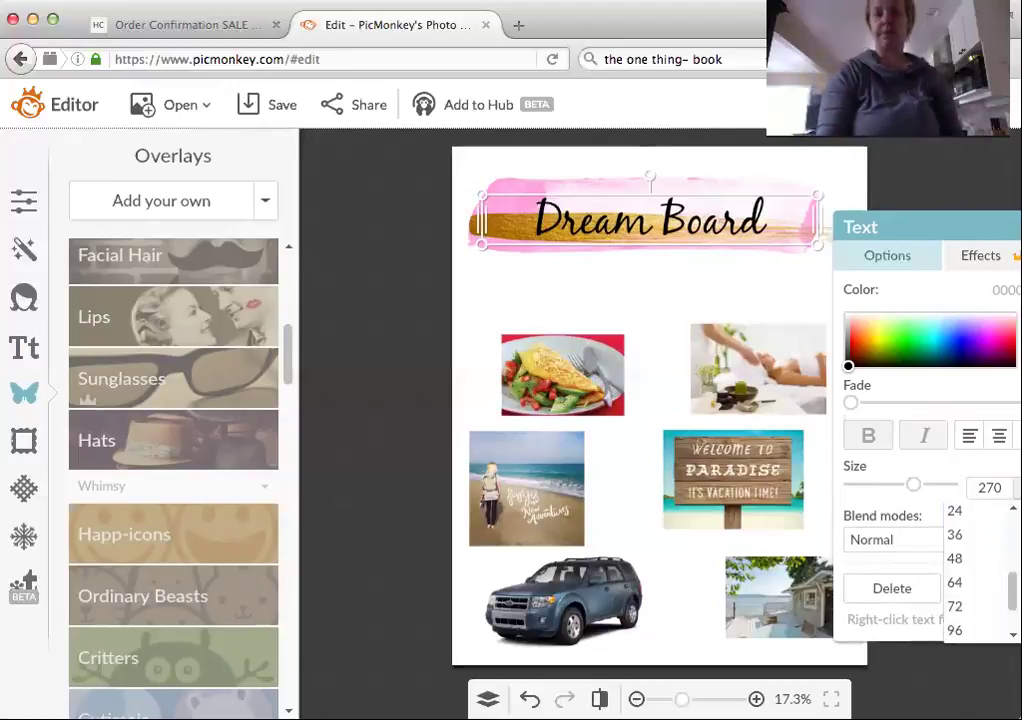
key("Return")
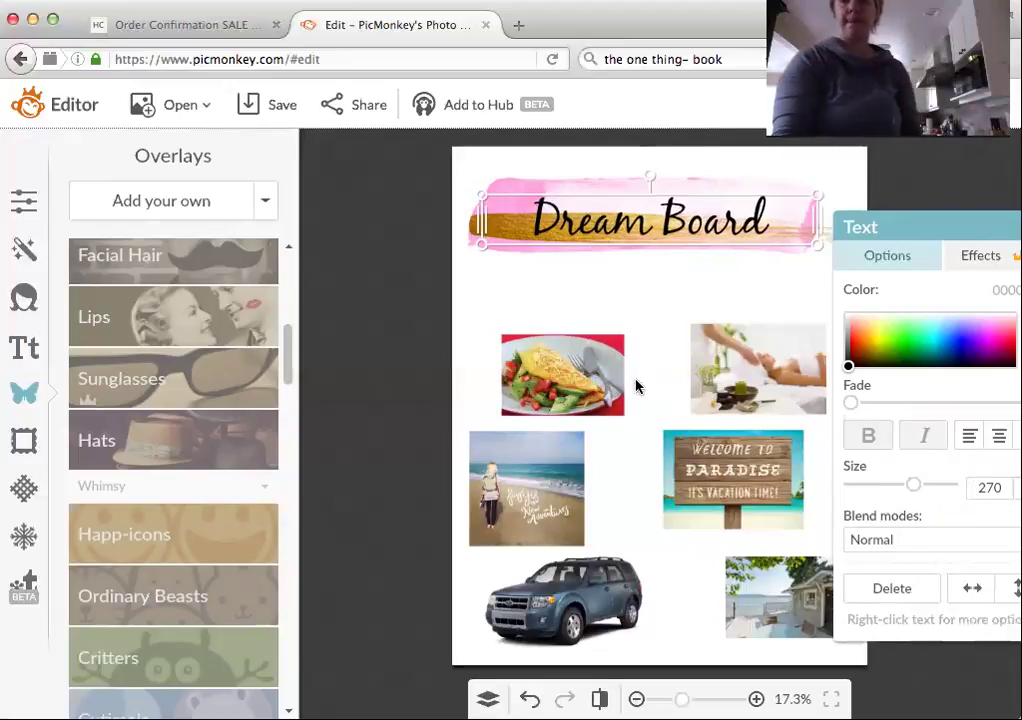
left_click(404, 288)
left_click_drag(673, 214, 668, 214)
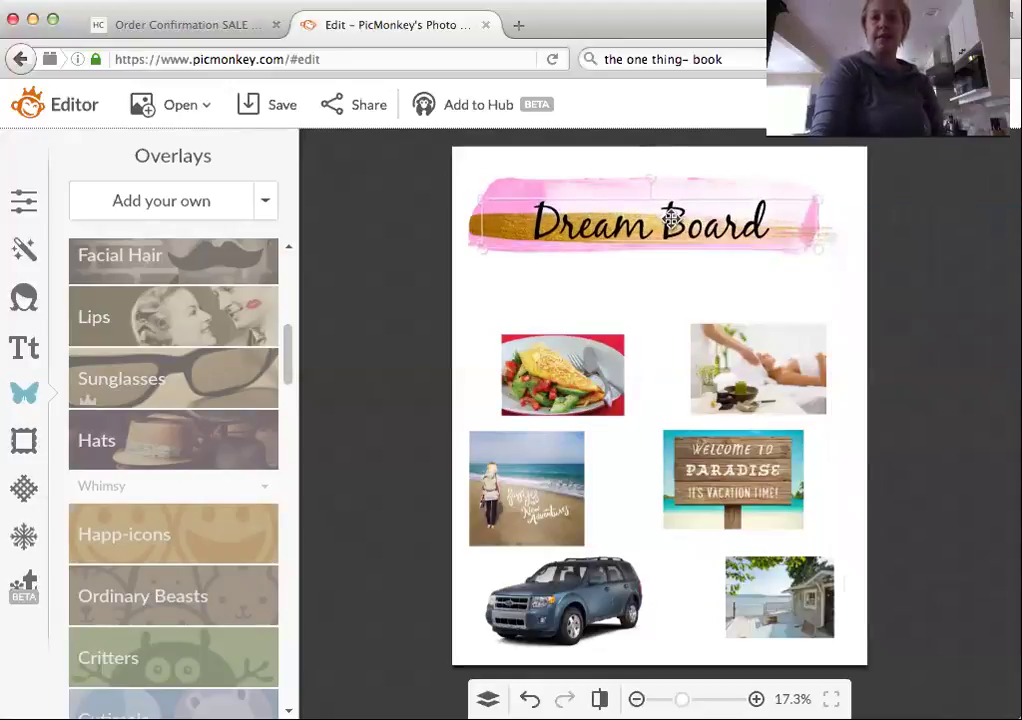
left_click(365, 244)
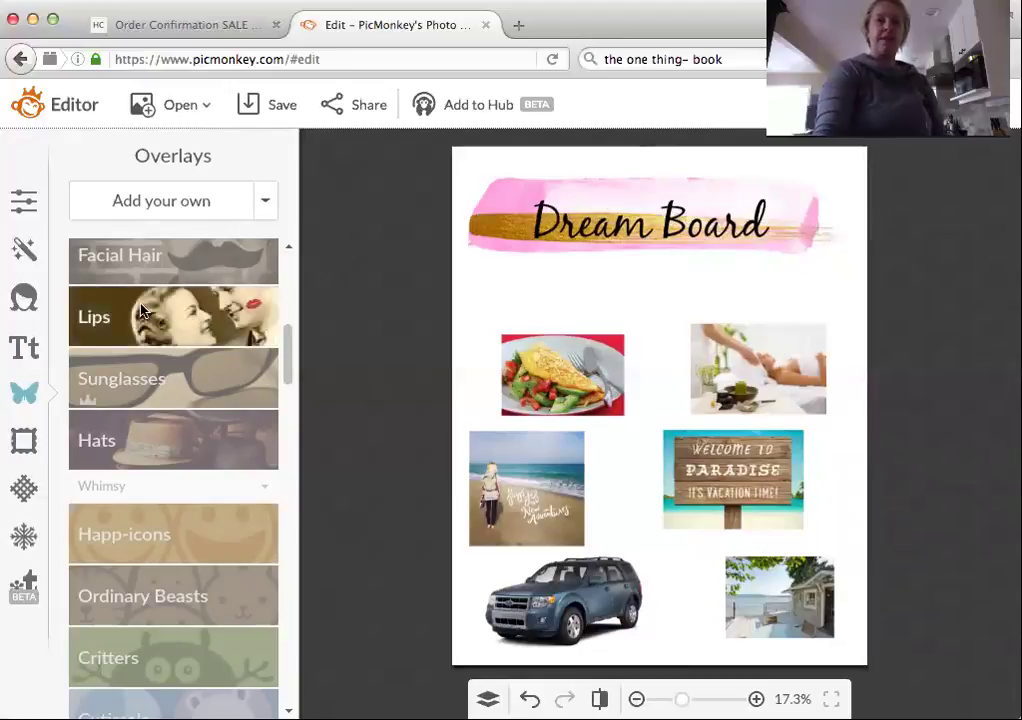
- Add a second text box in the Quicksand font containing the board owner's first name in the possessive
left_click(25, 350)
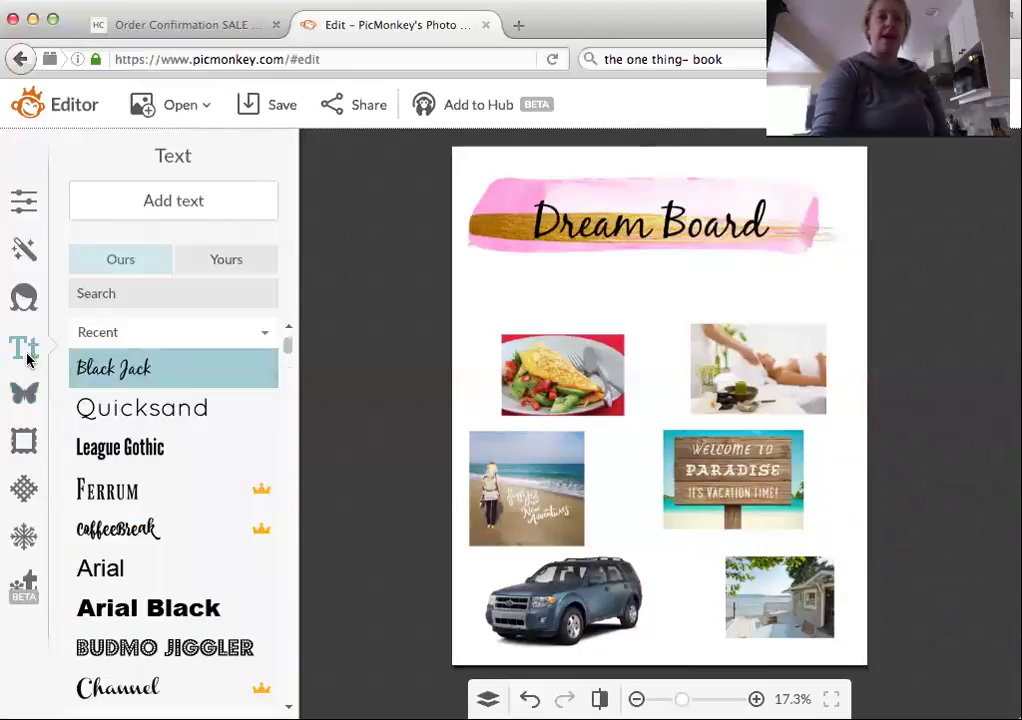
left_click(103, 412)
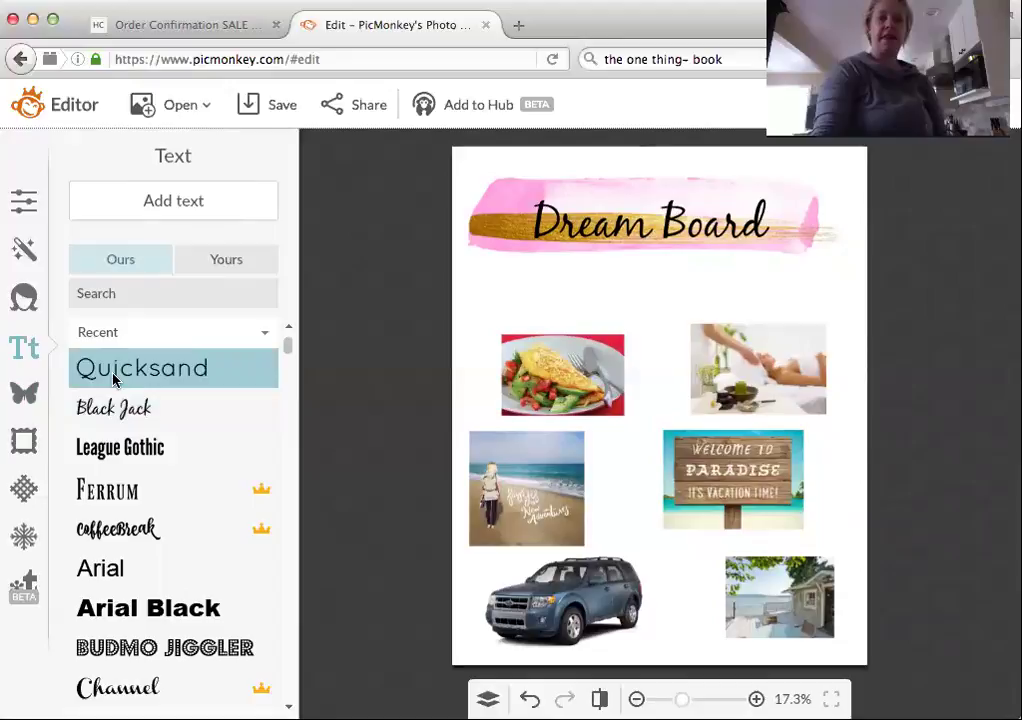
left_click(190, 205)
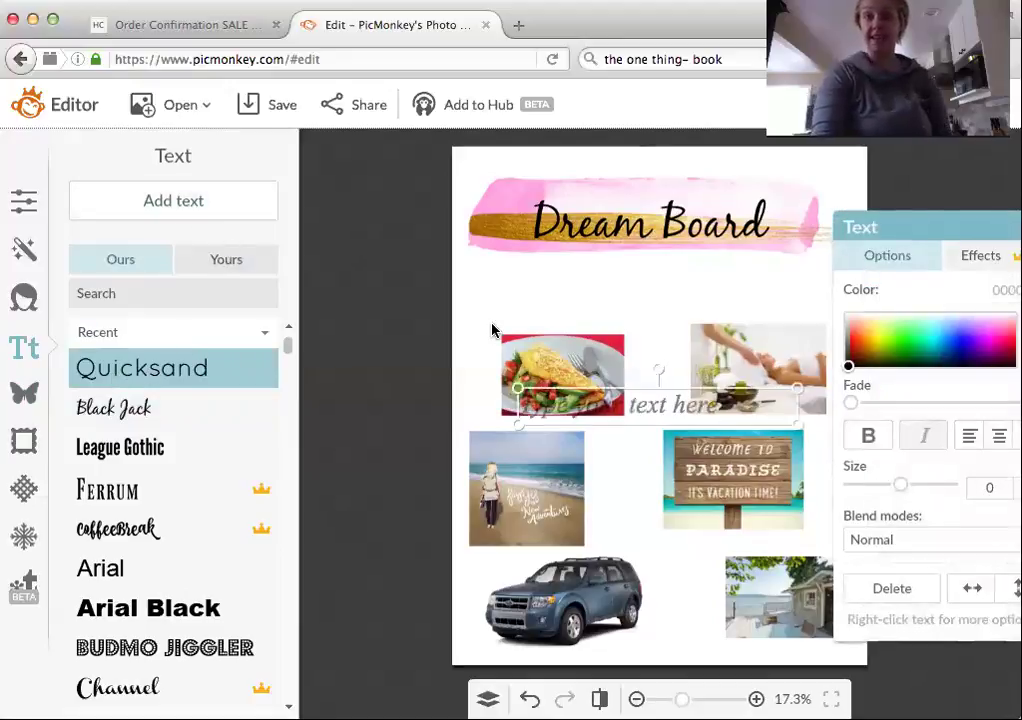
left_click(577, 406)
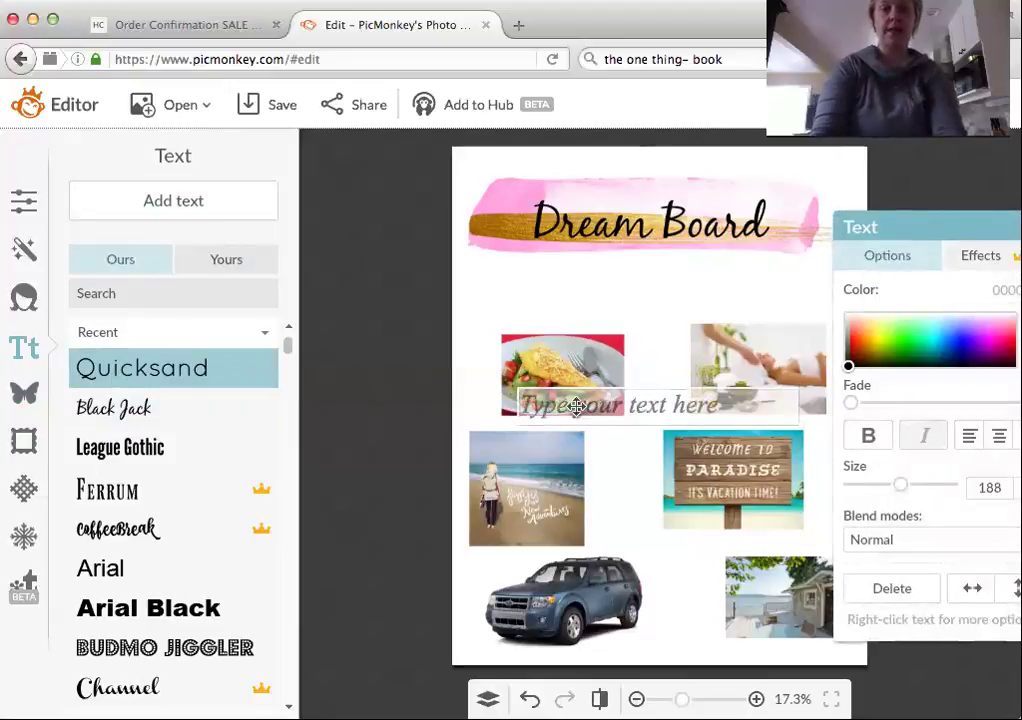
type("Rebe")
key("BackSpace")
key("BackSpace")
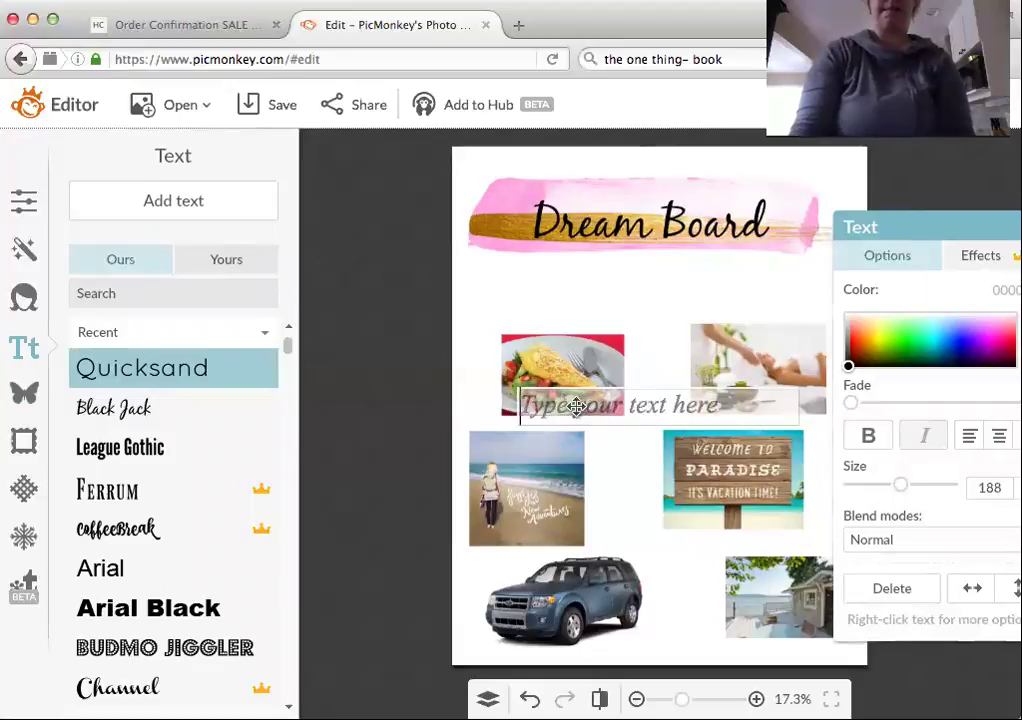
type("Becky's")
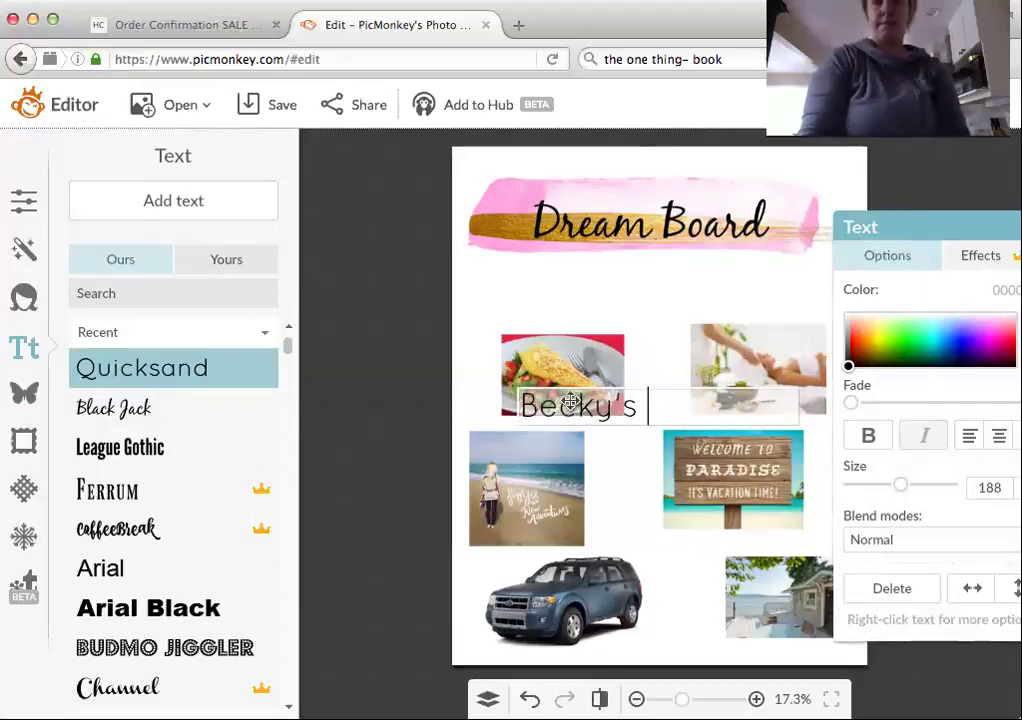
- Move the owner's name text onto the brush stroke, just above the word "Dream"
left_click(397, 379)
left_click_drag(593, 410, 624, 198)
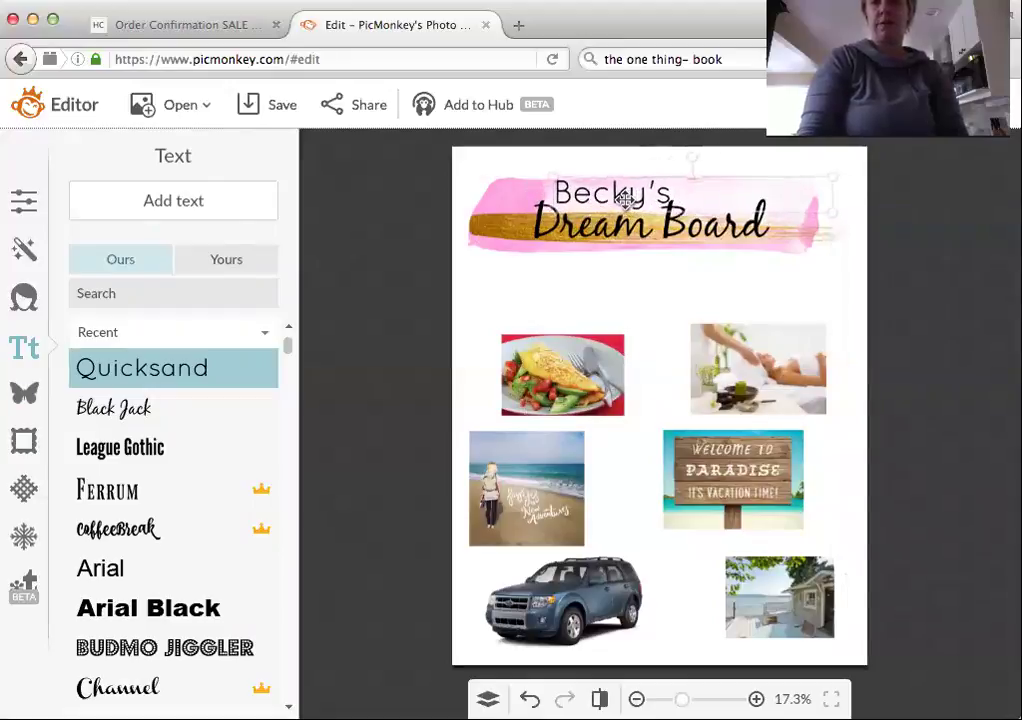
left_click(335, 216)
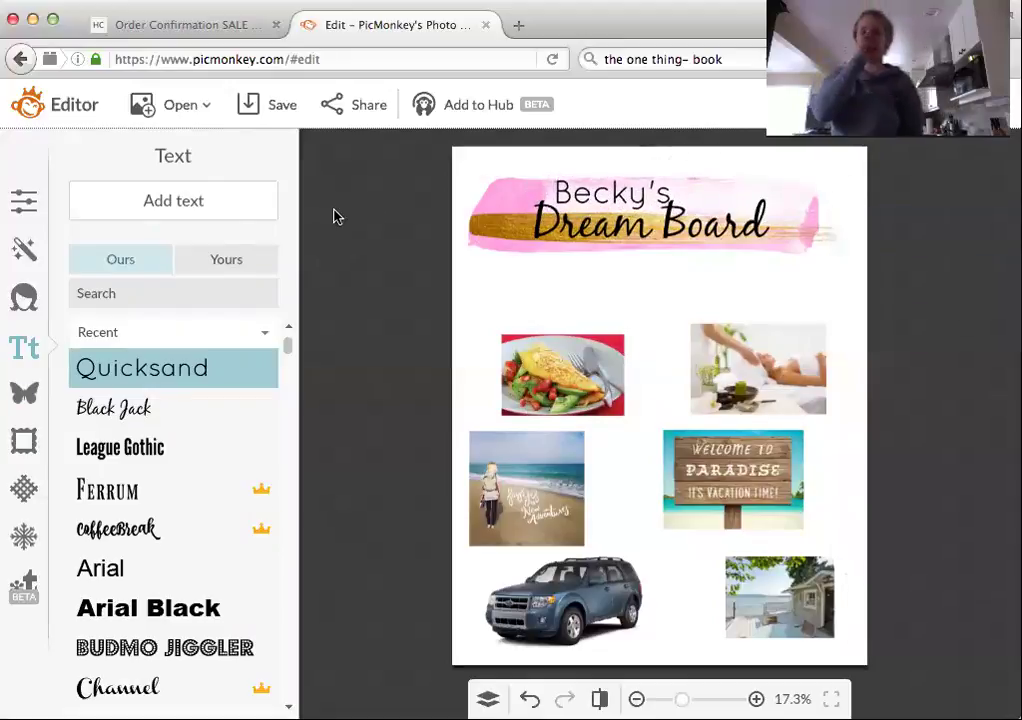
- Colour the owner's name text dark red and make it bold
left_click(577, 195)
left_click(1004, 345)
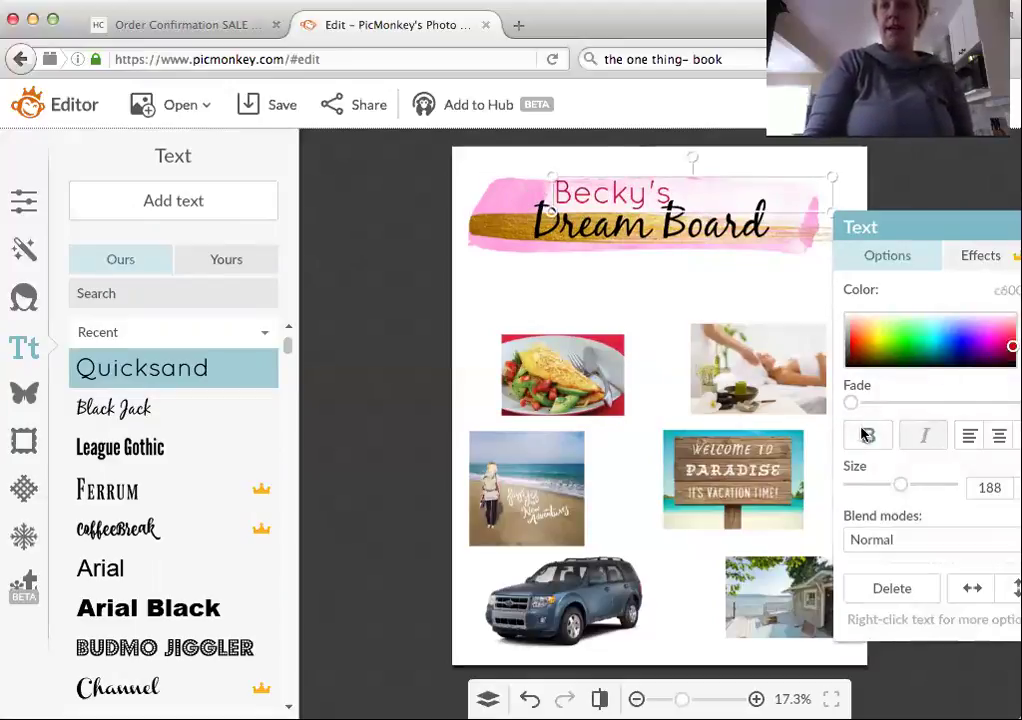
left_click(867, 435)
left_click(360, 292)
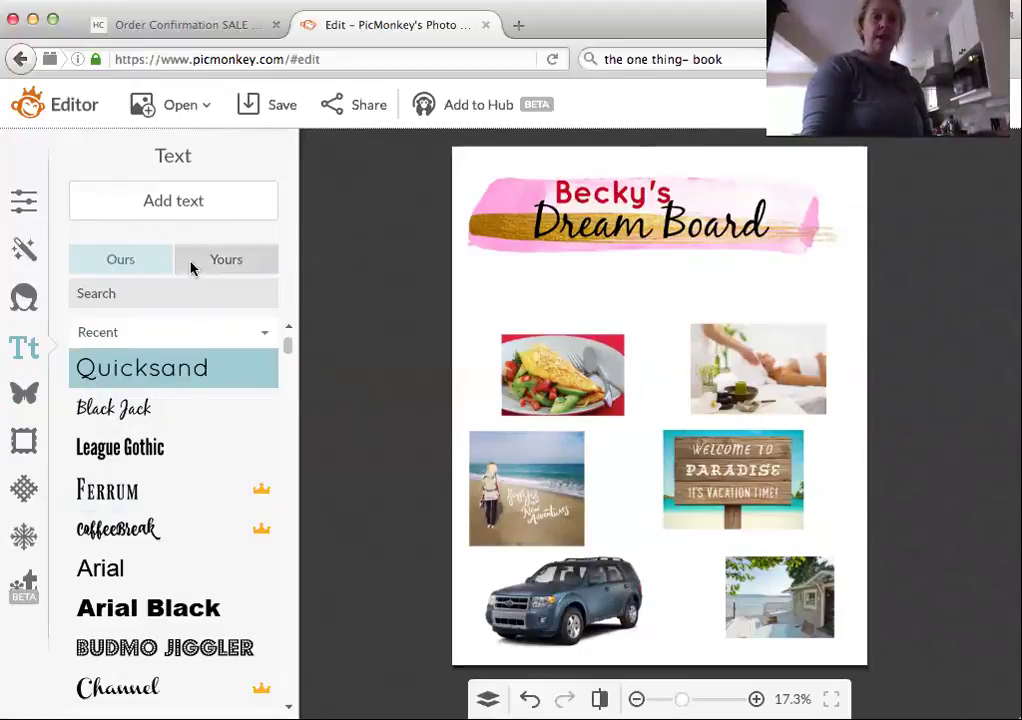
- Add a "Self Care" text in Quicksand and move it just above the massage photo
left_click(197, 199)
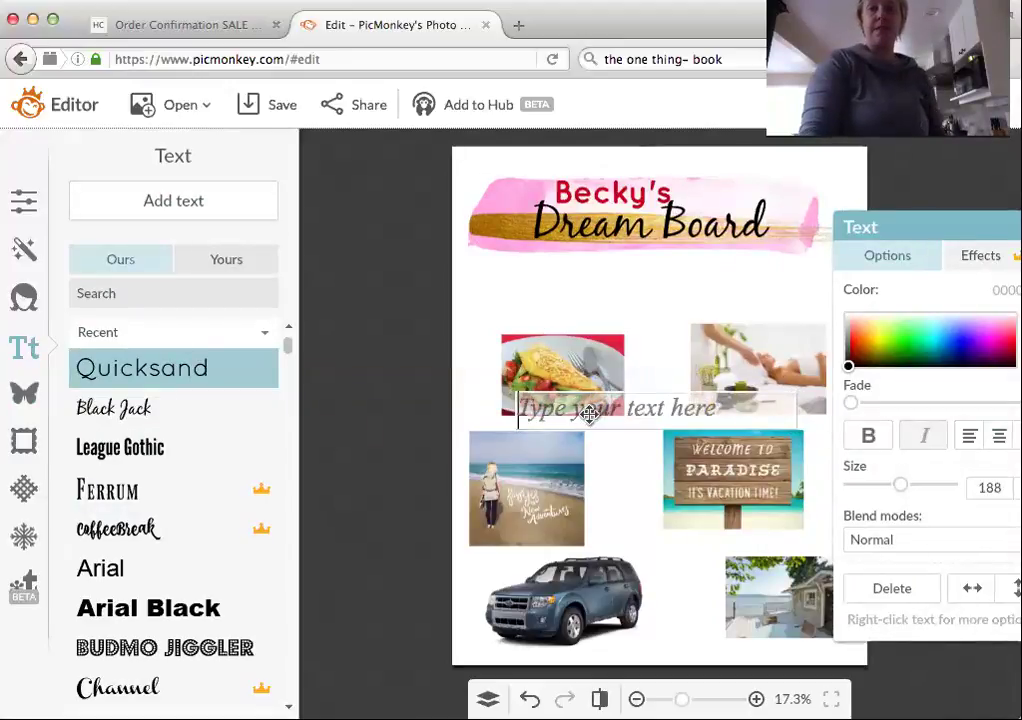
type("Self Care")
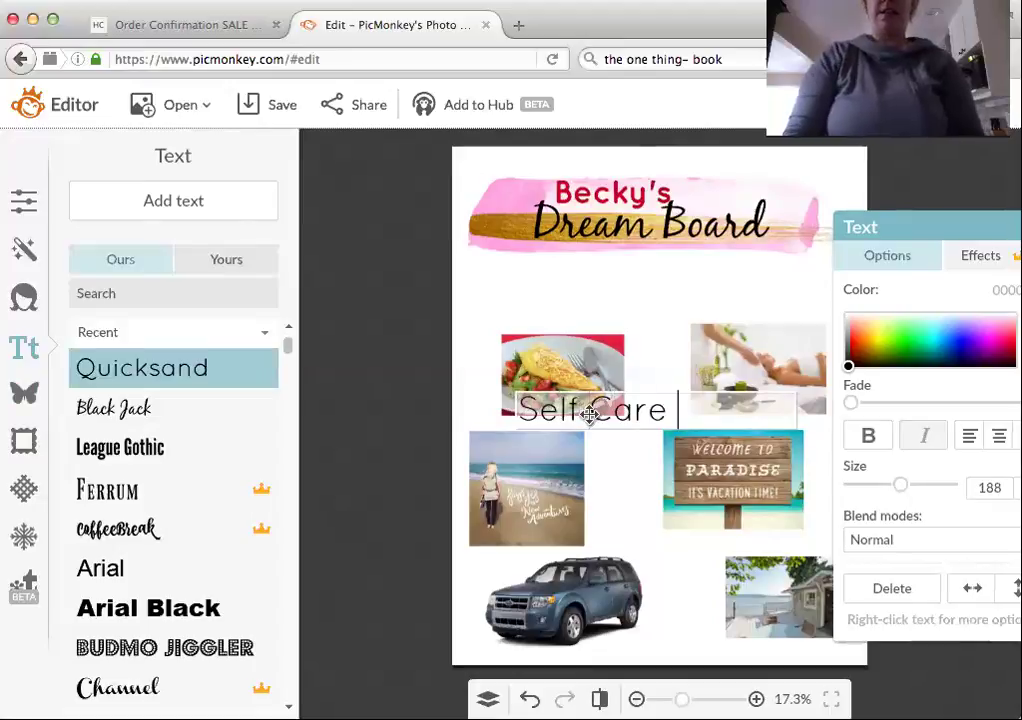
left_click(452, 392)
left_click_drag(597, 410, 757, 322)
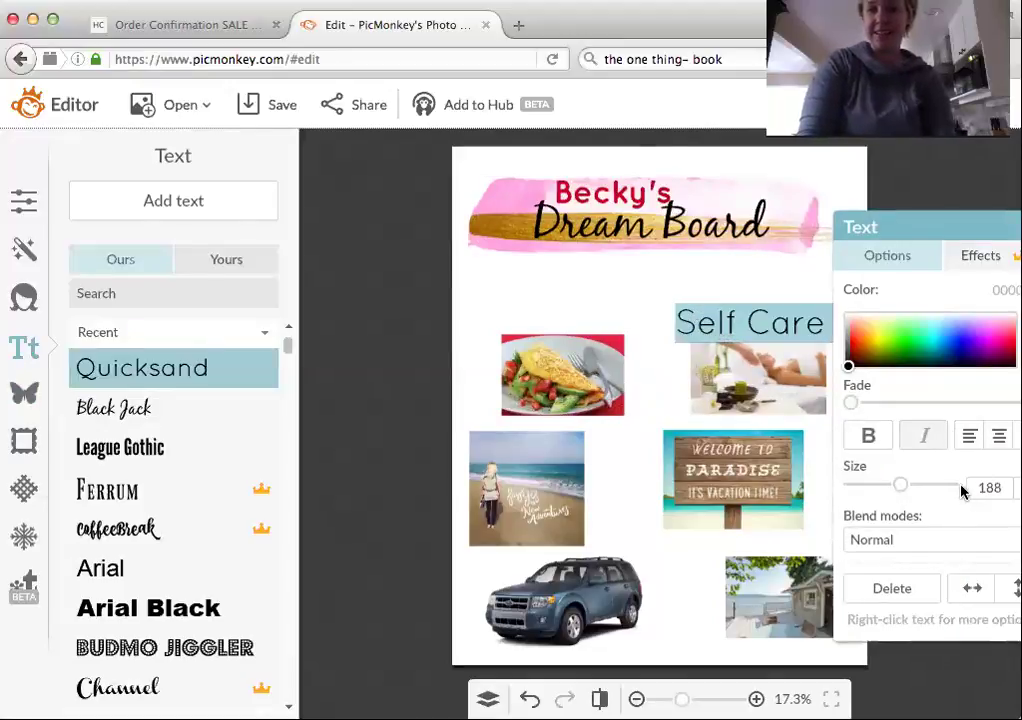
- Set the "Self Care" text size to 118 and place it over the upper-right corner of the massage photo
left_click_drag(898, 485, 882, 484)
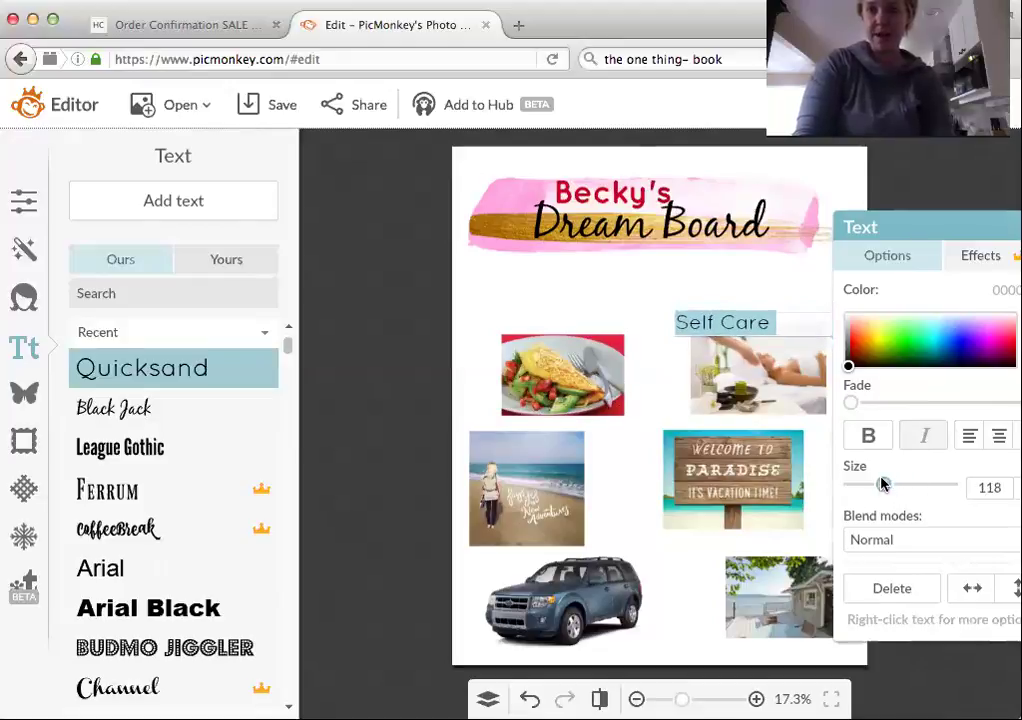
left_click(722, 320)
left_click_drag(725, 321, 792, 326)
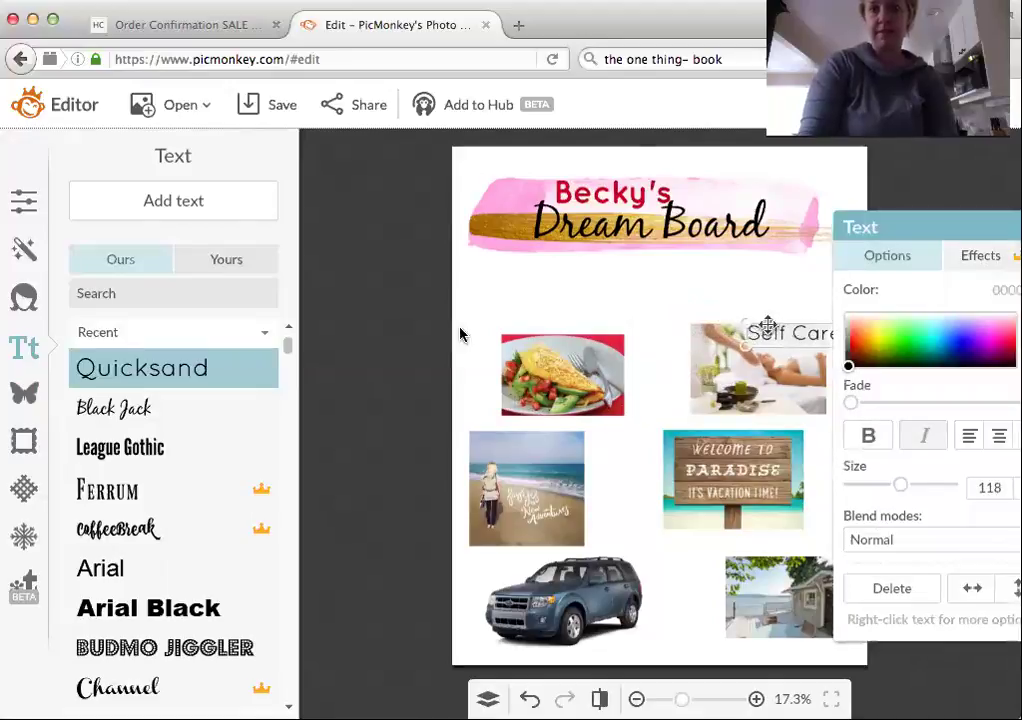
left_click(360, 328)
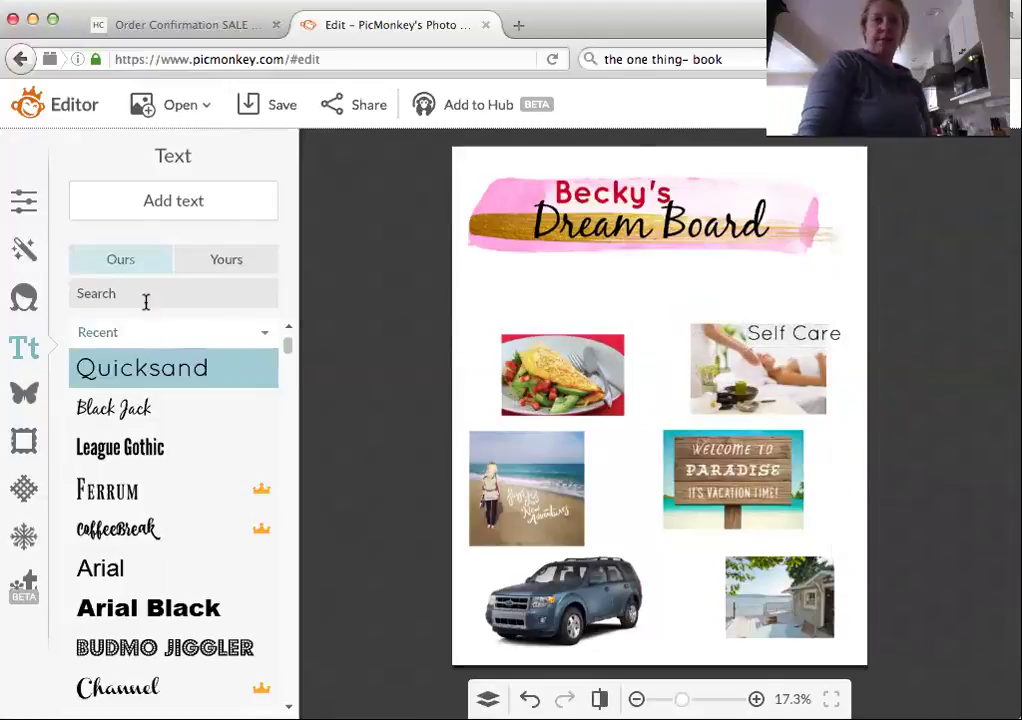
- Add a "Family Vacations!" text in Quicksand and set its size to 105
left_click(176, 200)
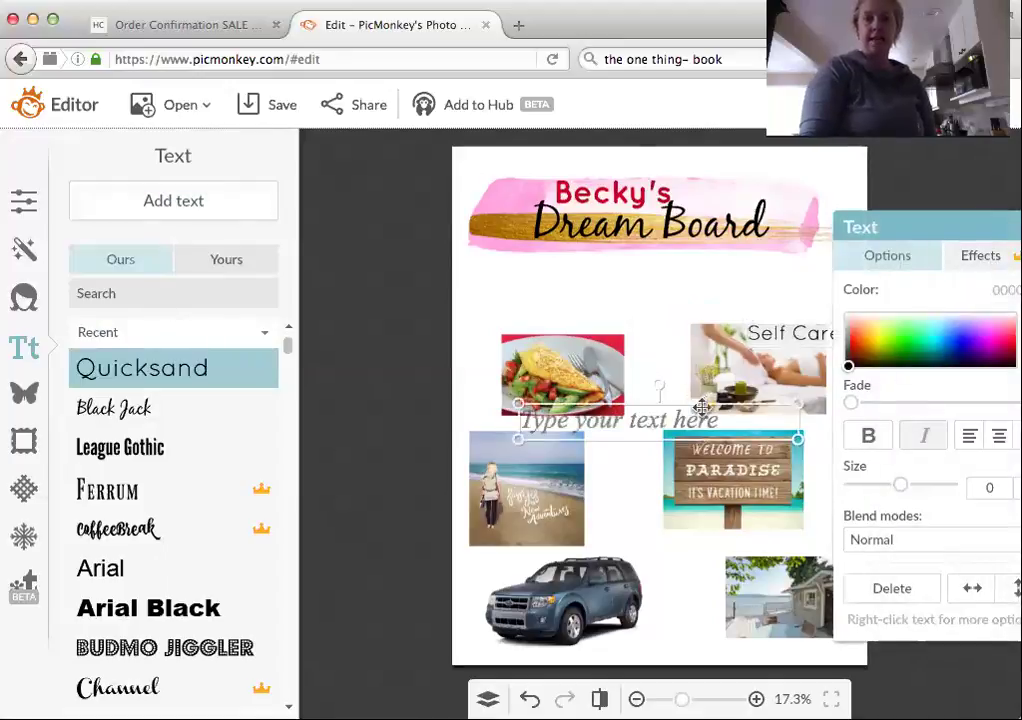
type("Family Vacatio")
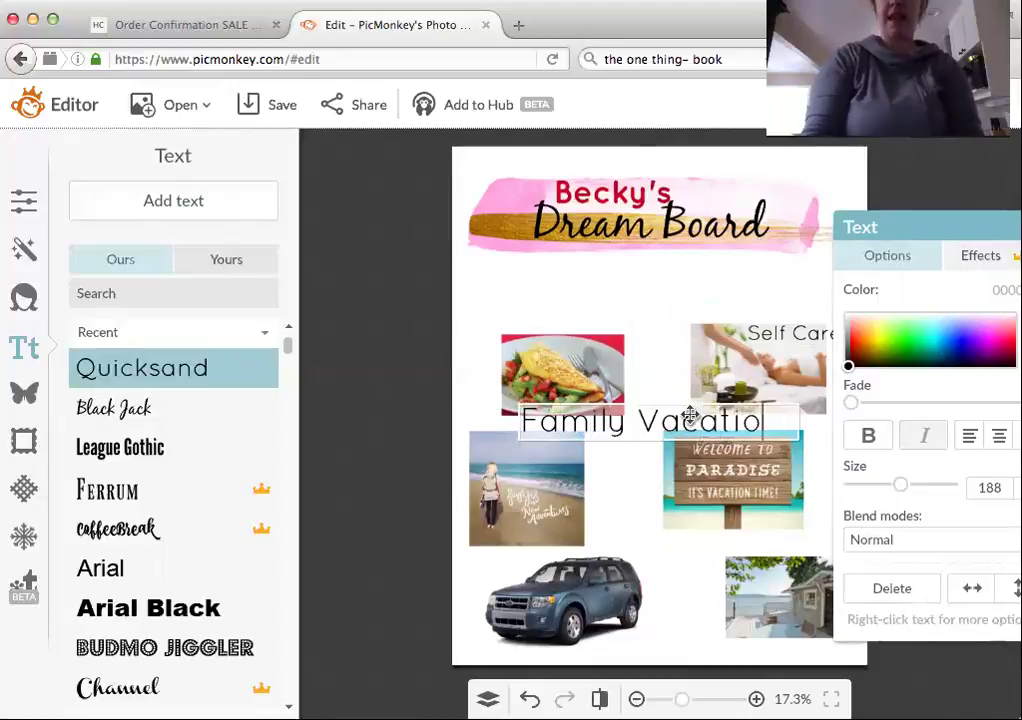
type("ns!")
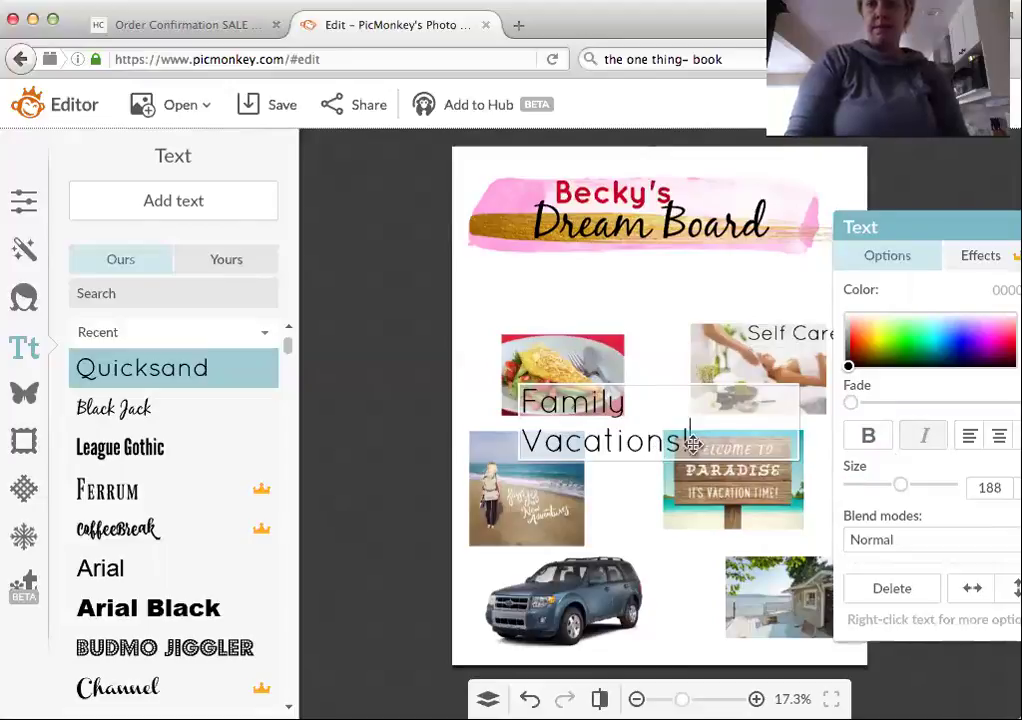
left_click_drag(692, 443, 520, 395)
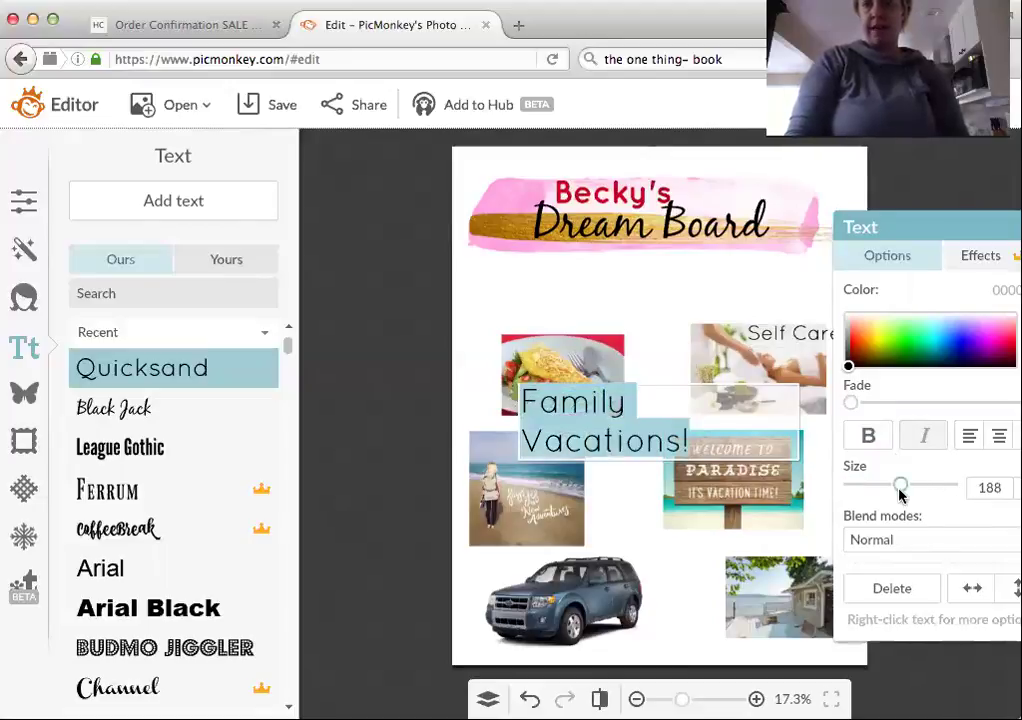
left_click_drag(895, 492, 850, 495)
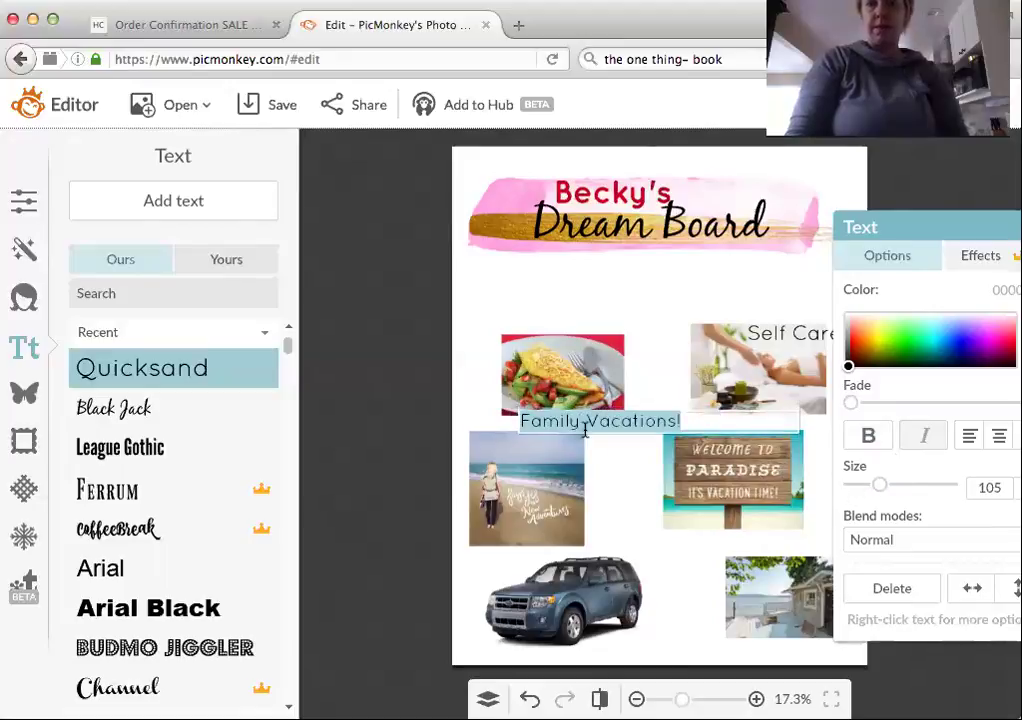
- Place "Family Vacations!" across the lower edge of the Paradise sign photo and narrow its text box to fit the words on one line
left_click(343, 428)
left_click_drag(625, 422, 763, 521)
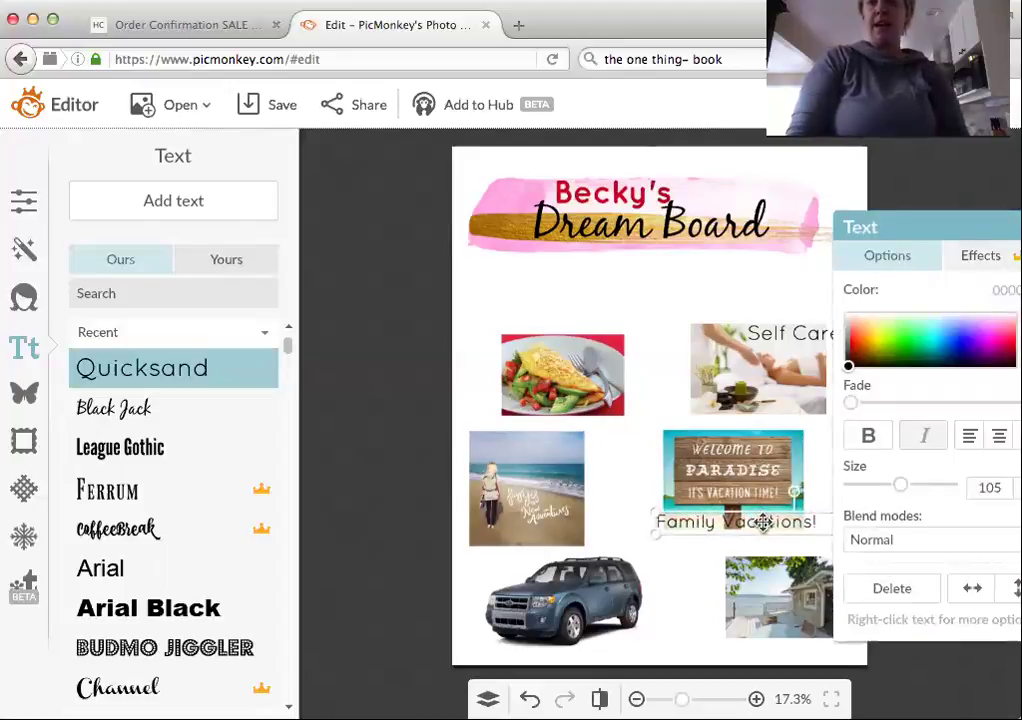
left_click(763, 521)
left_click_drag(962, 228, 344, 189)
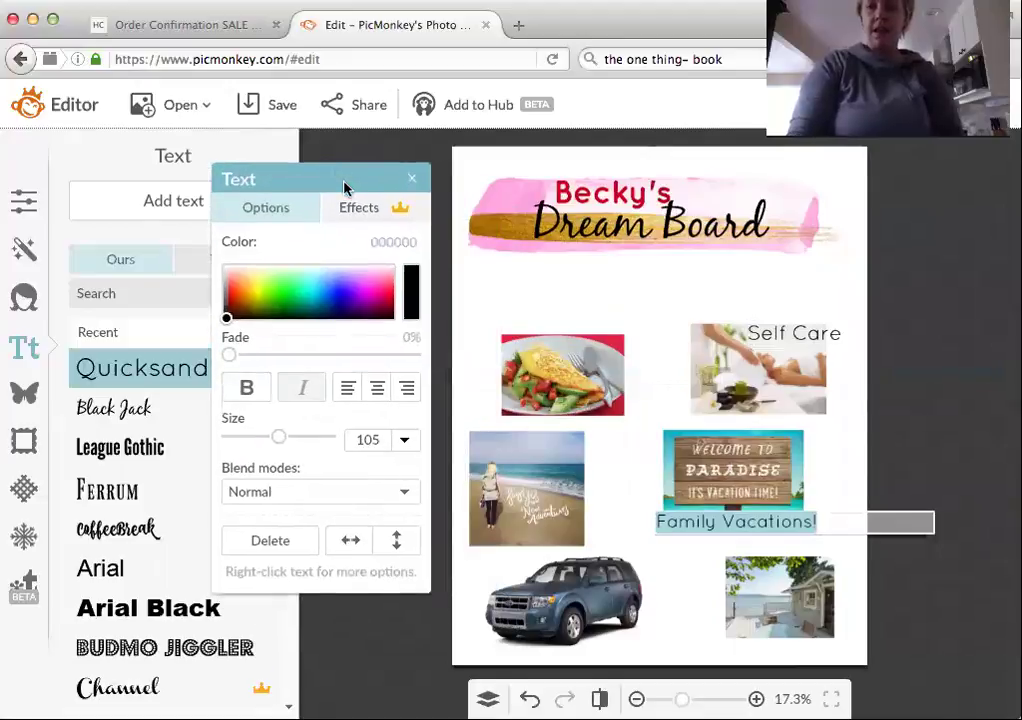
left_click(934, 515)
left_click_drag(932, 518, 764, 520)
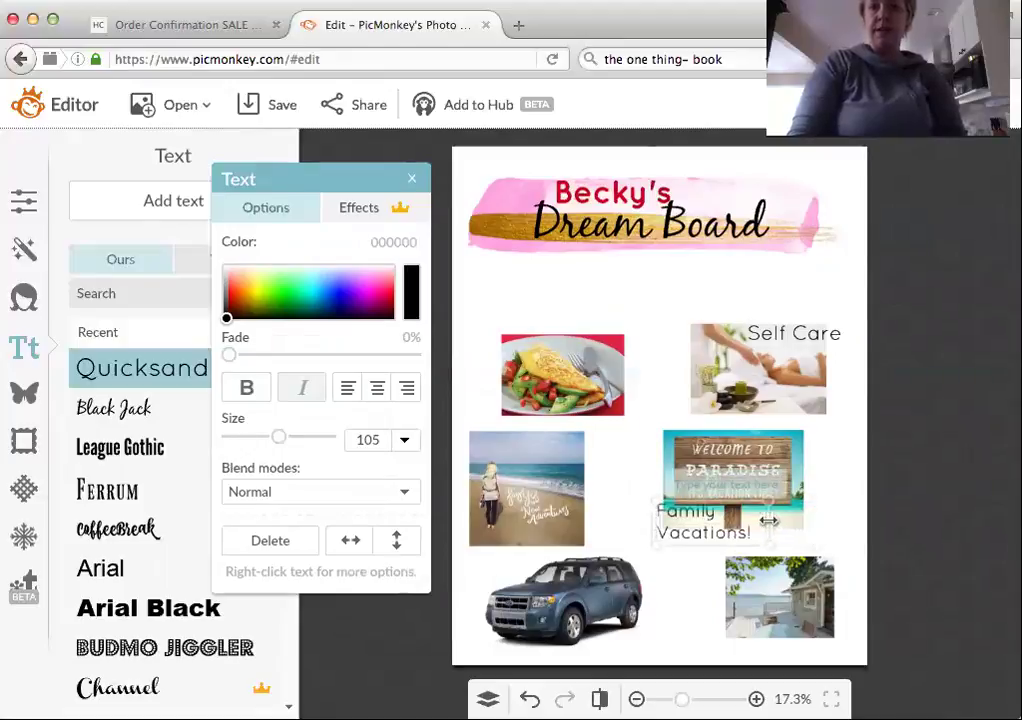
left_click_drag(765, 520, 820, 525)
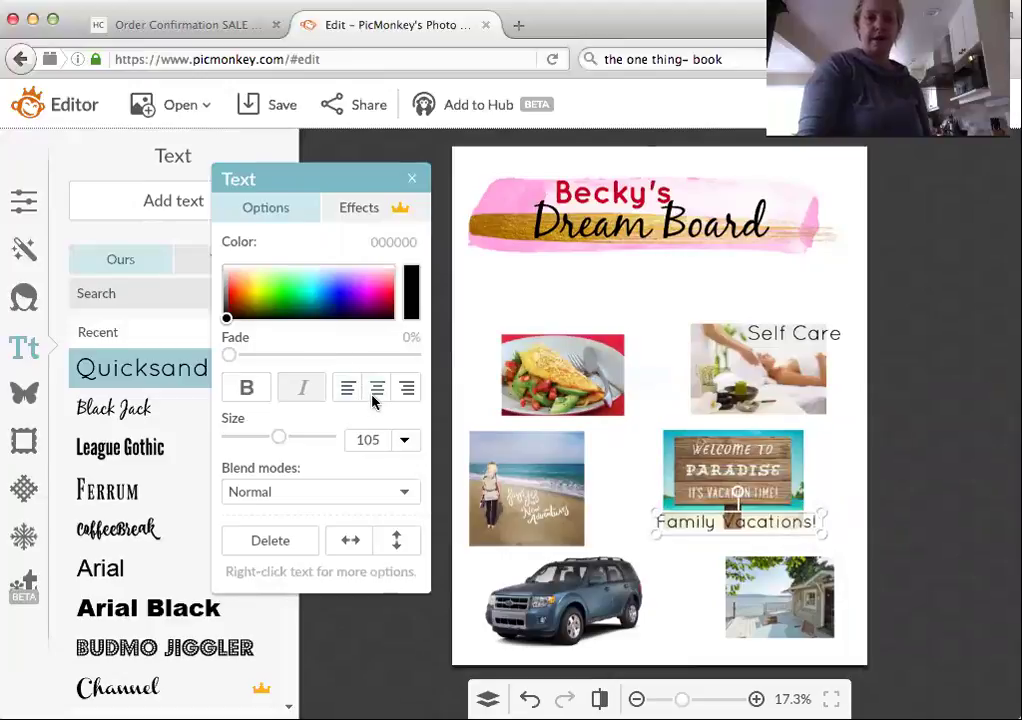
left_click(912, 550)
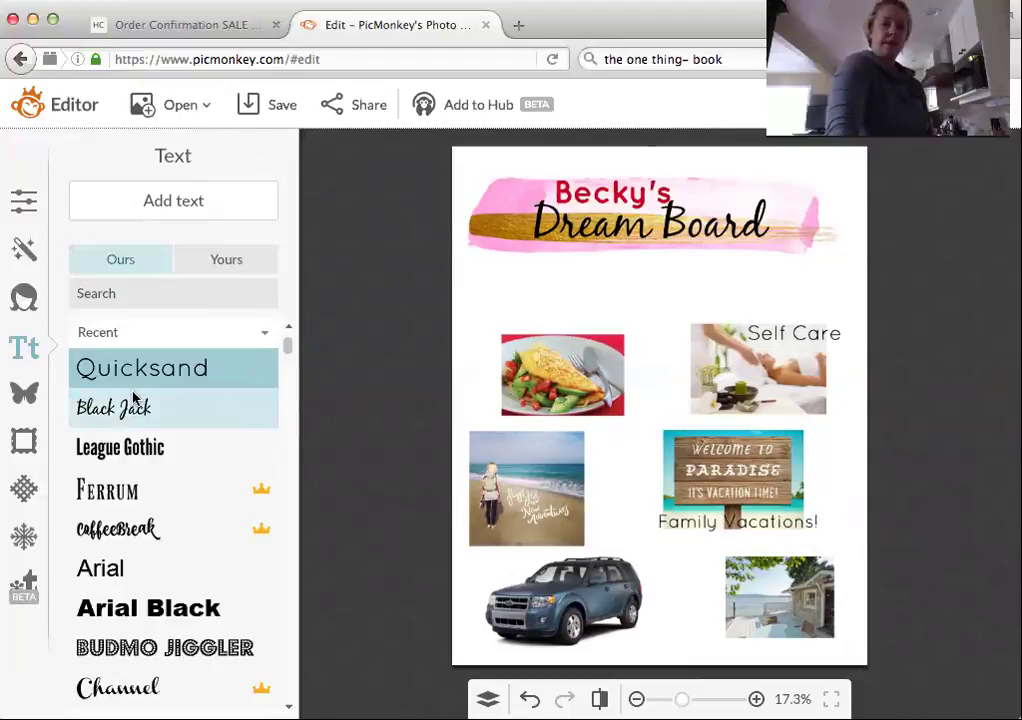
- Add the purple tulip overlay from Graphic Blooms between the car and the cottage photo
left_click(26, 403)
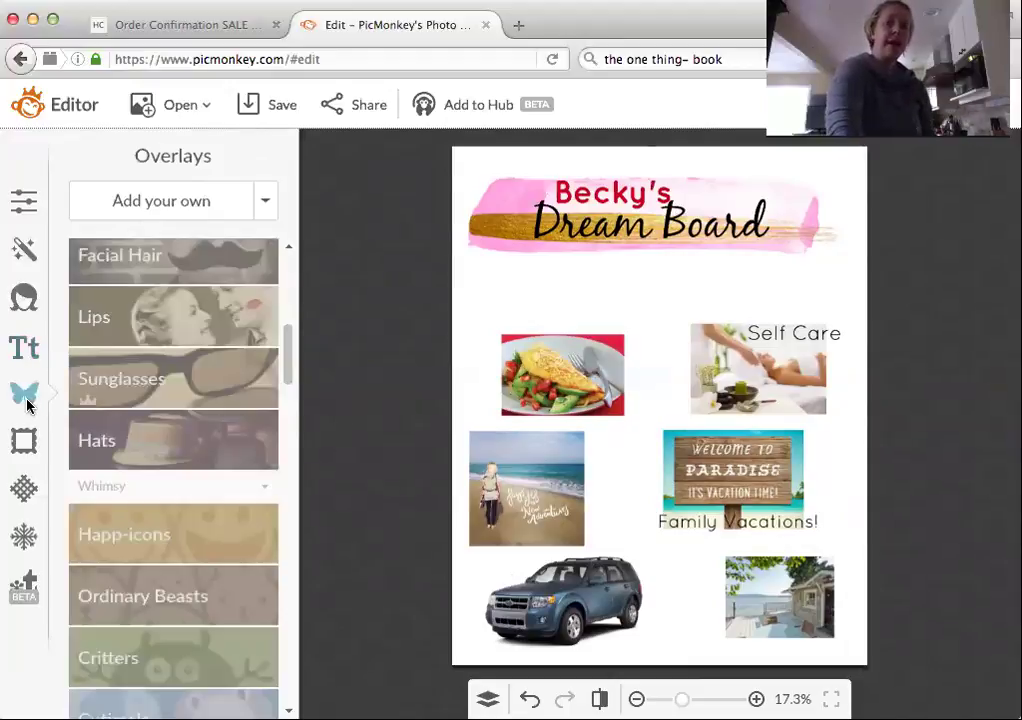
scroll(283, 380, "down", 5)
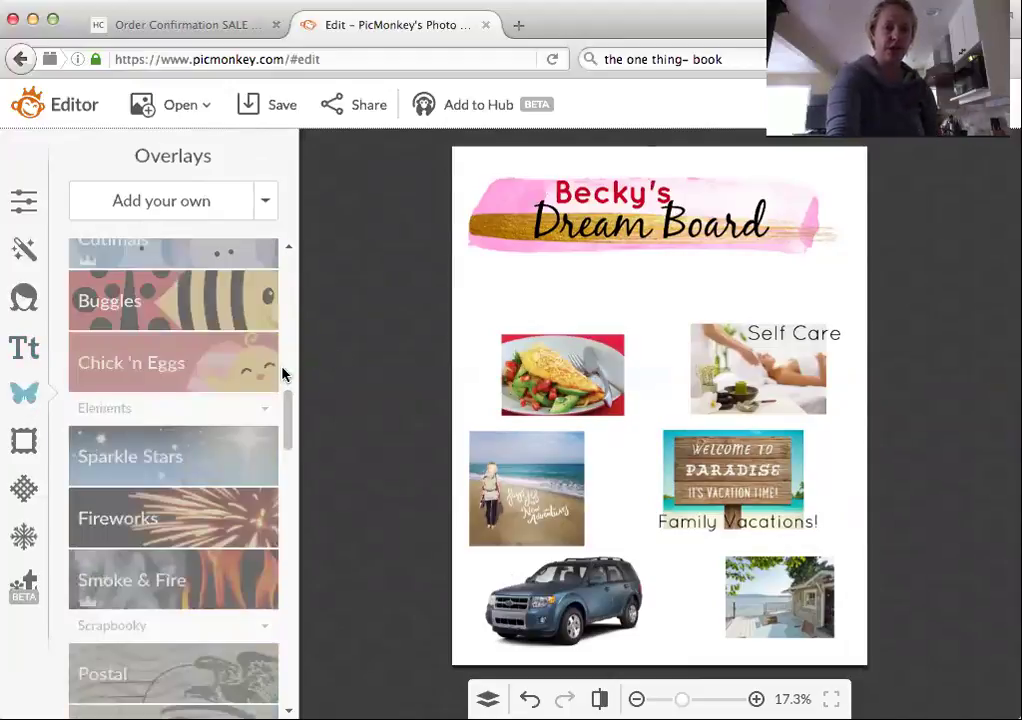
left_click_drag(290, 417, 254, 605)
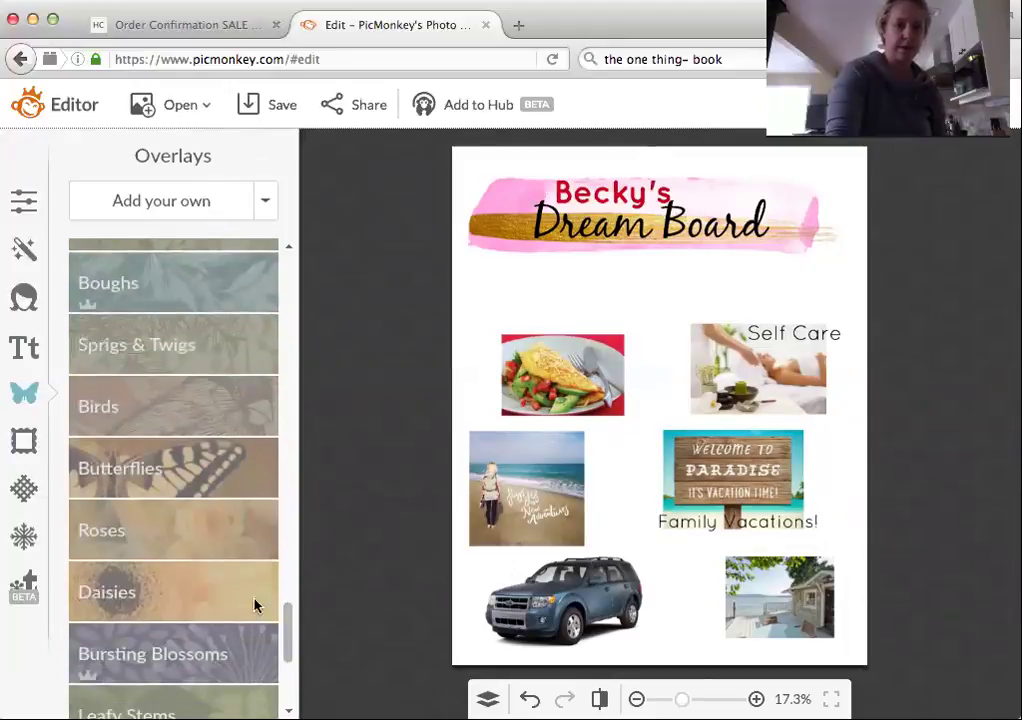
left_click(196, 650)
scroll(225, 525, "down", 5)
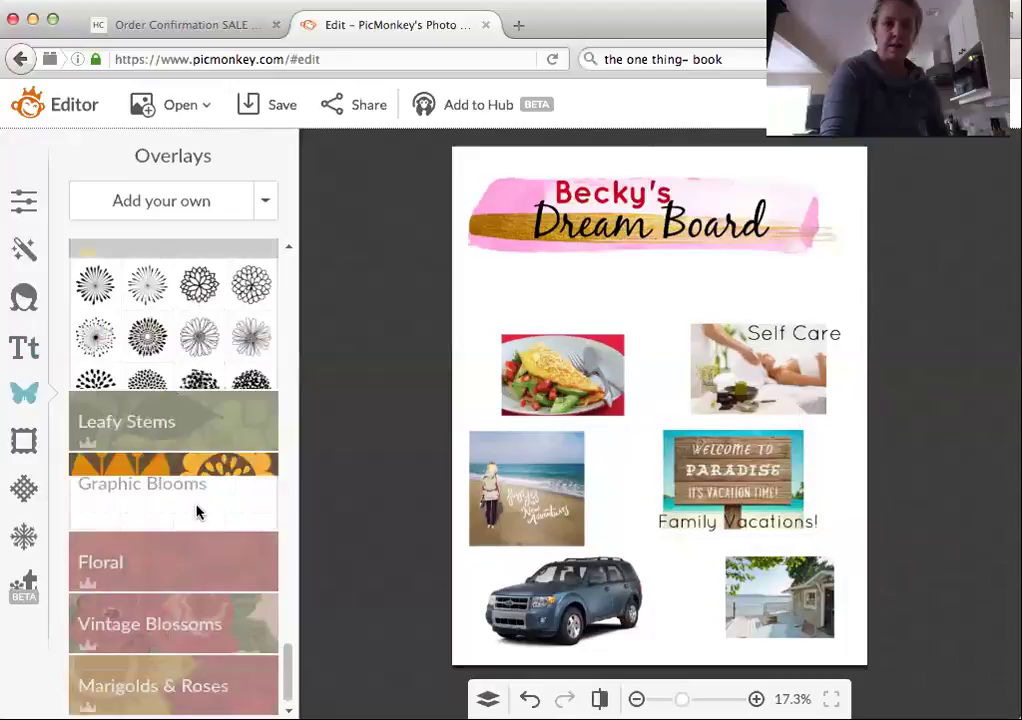
left_click_drag(147, 452, 700, 615)
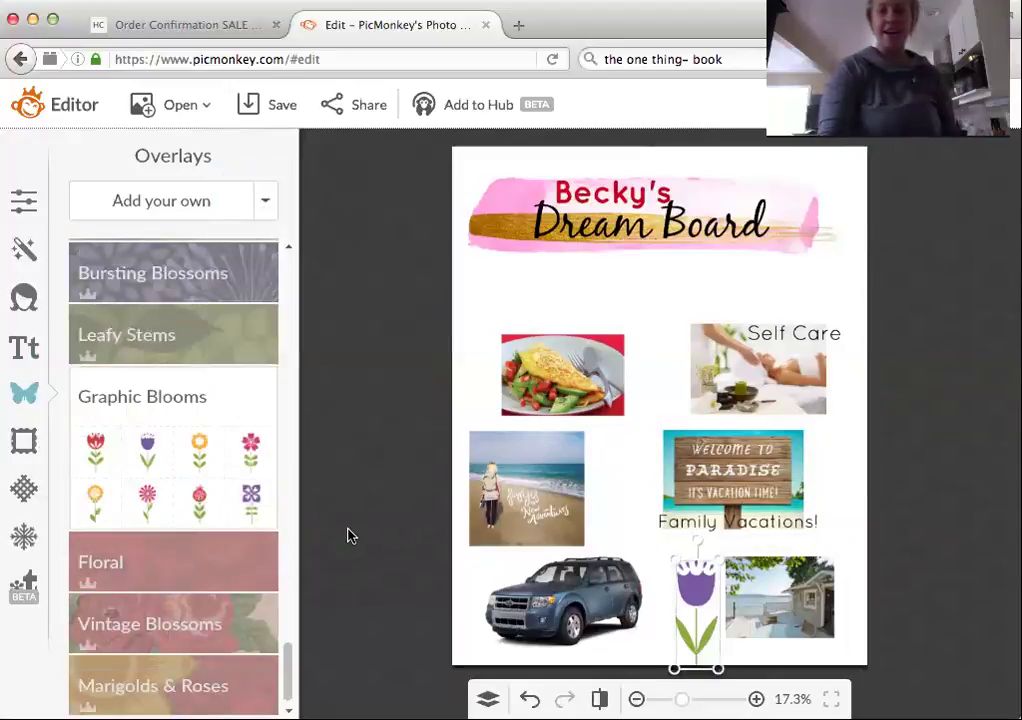
left_click(380, 562)
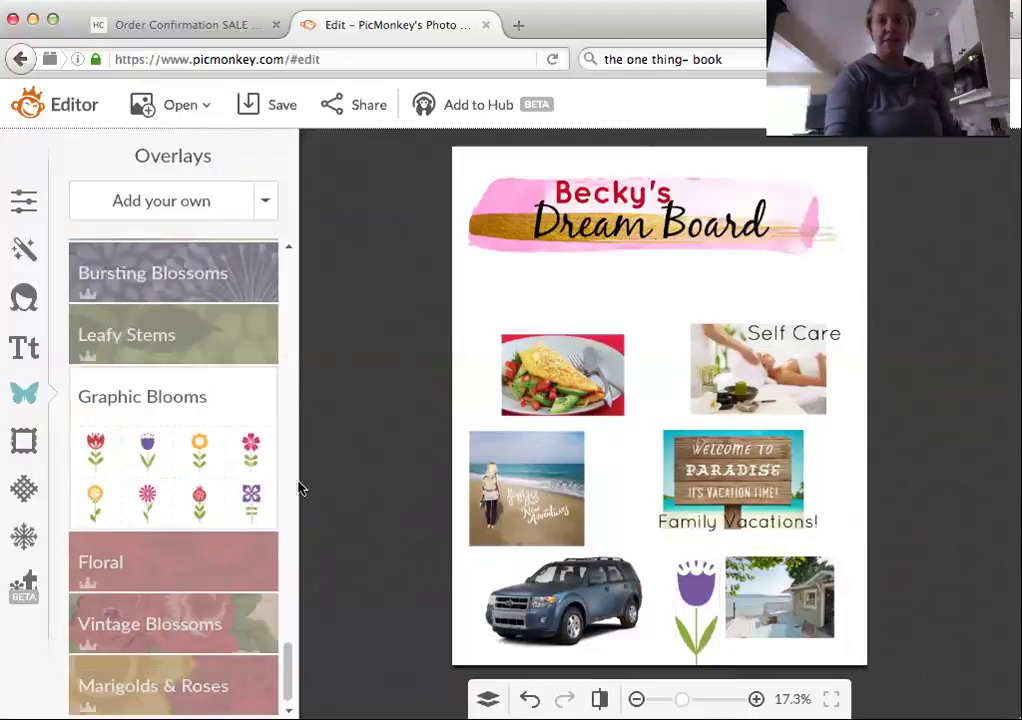
- Add the magenta overlay from Daisies at the lower-right end of the title's brush stroke
left_click(148, 396)
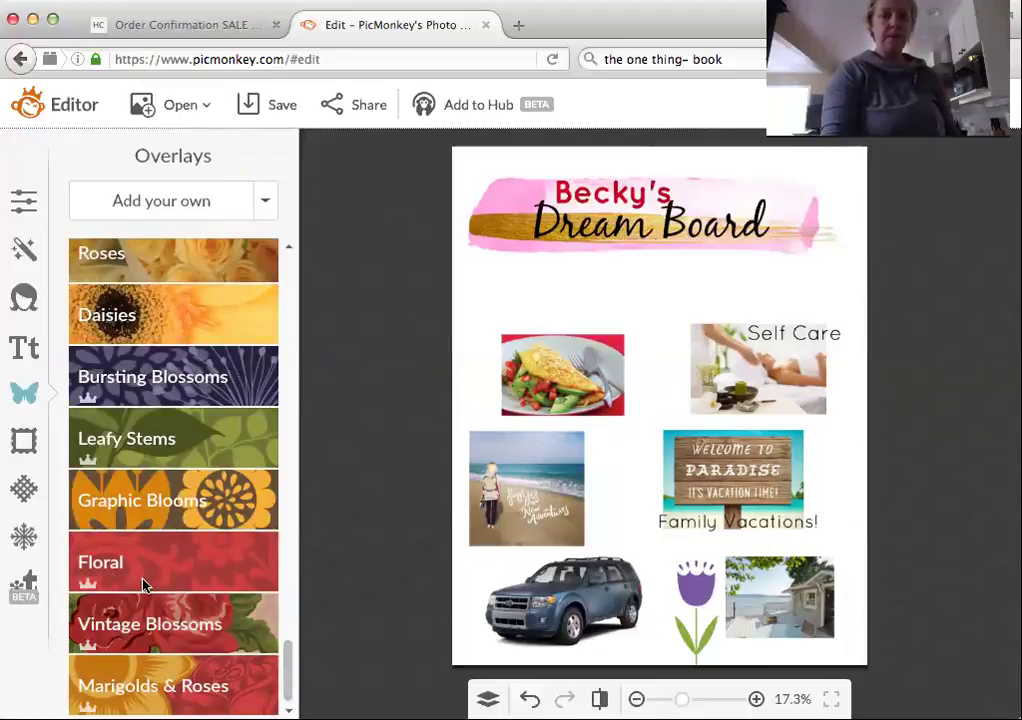
scroll(232, 530, "up", 4)
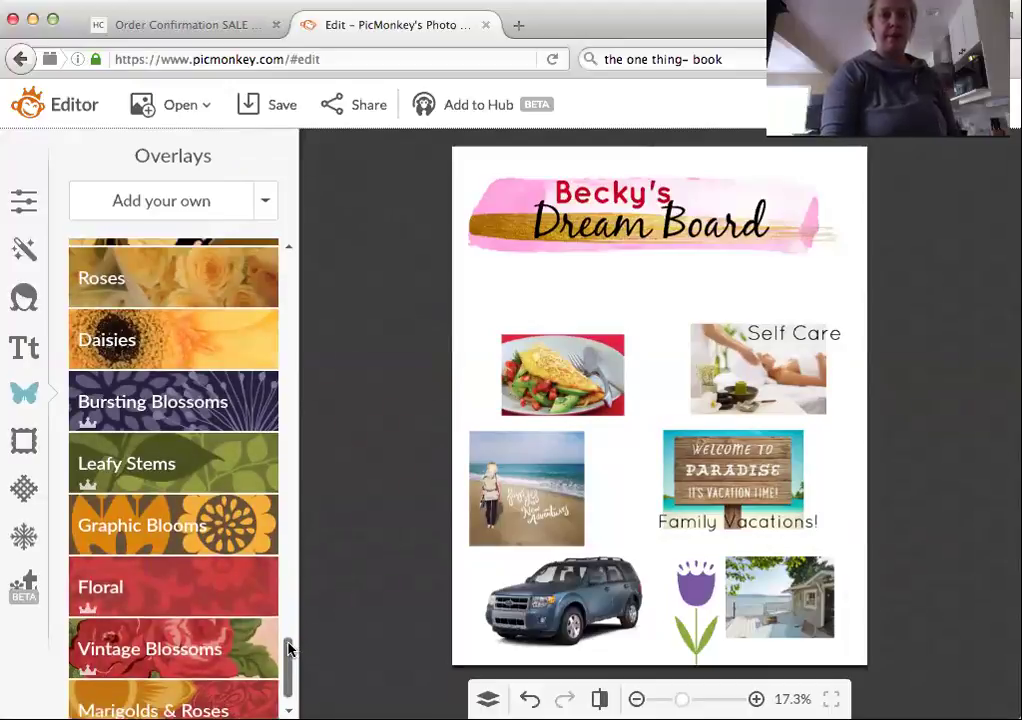
left_click(228, 481)
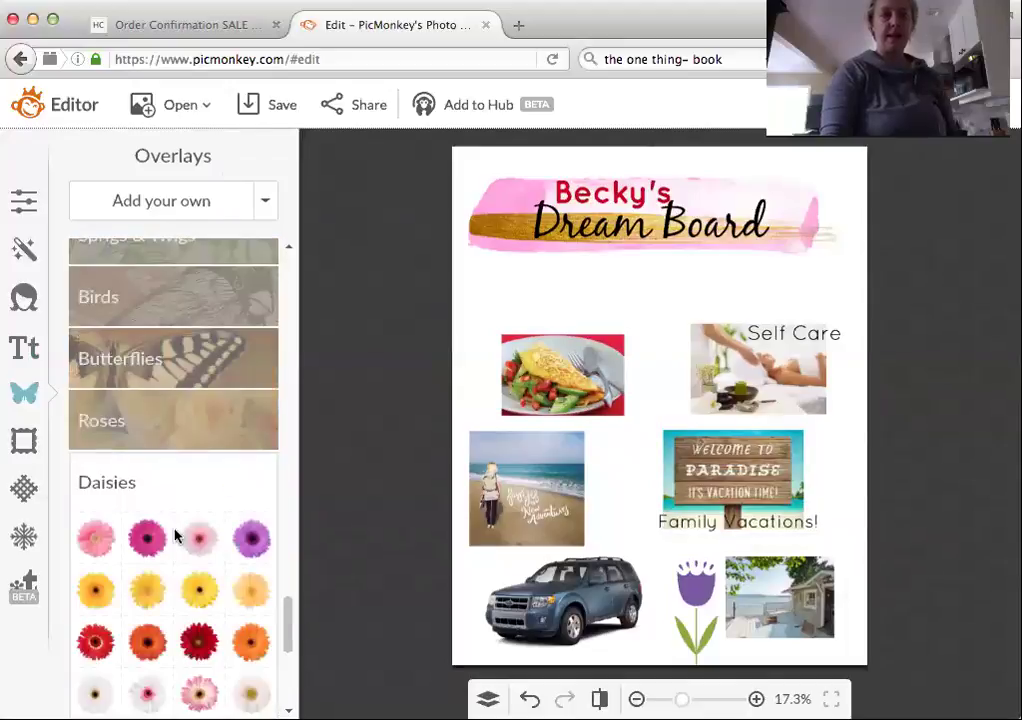
left_click_drag(147, 537, 797, 260)
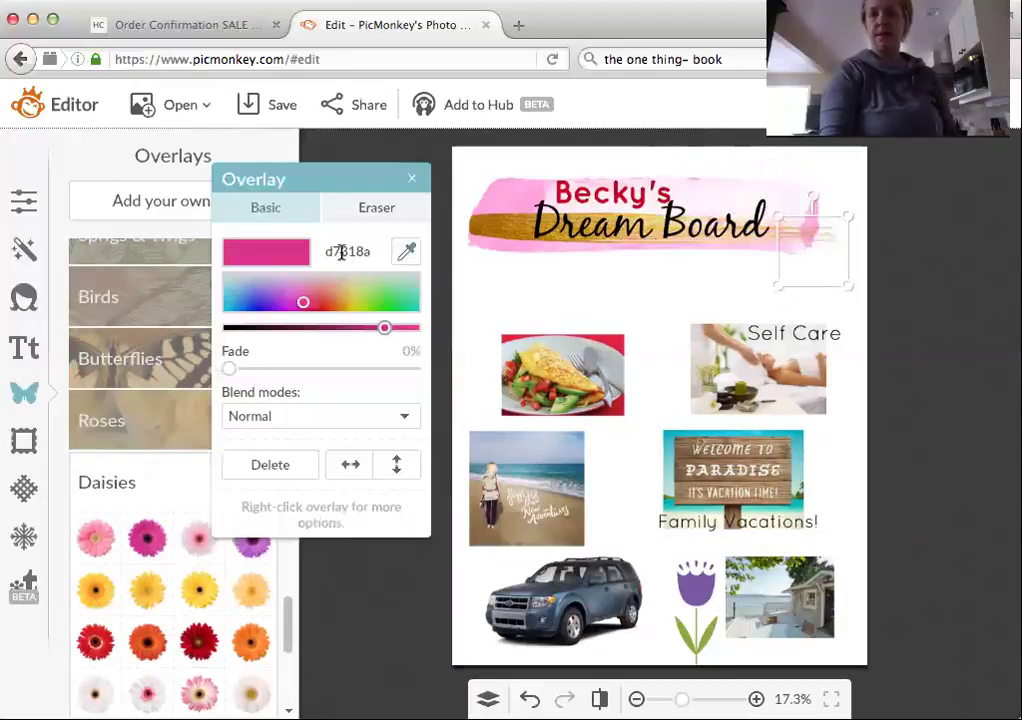
left_click(937, 354)
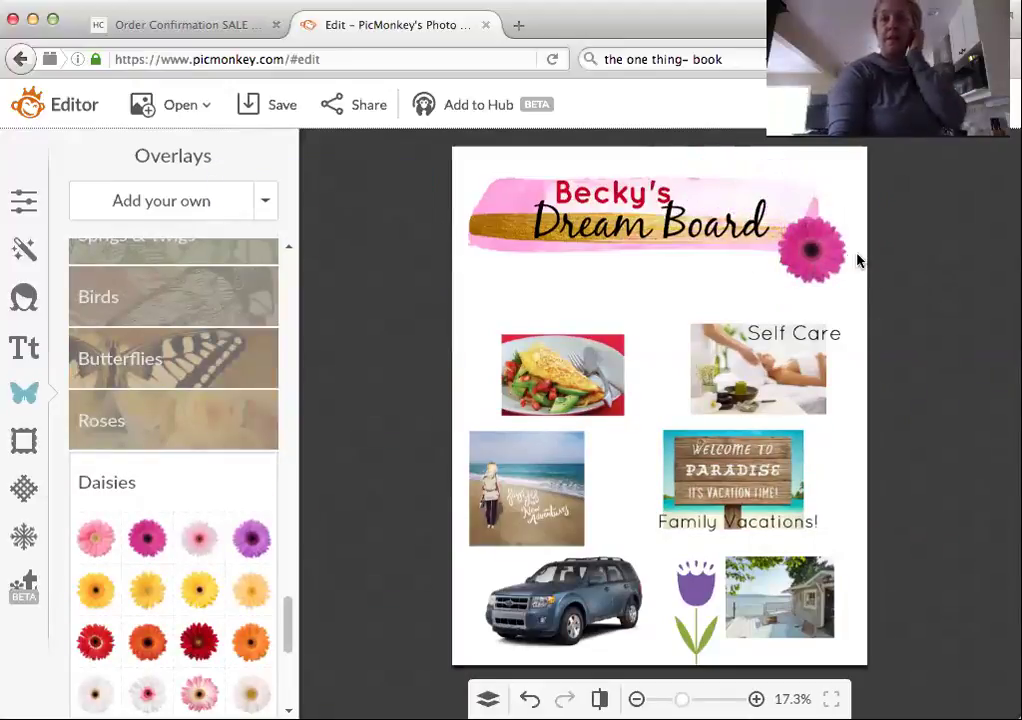
- Recolour the daisy to green 649372 by sampling the colour from the Paradise sign photo
left_click(828, 264)
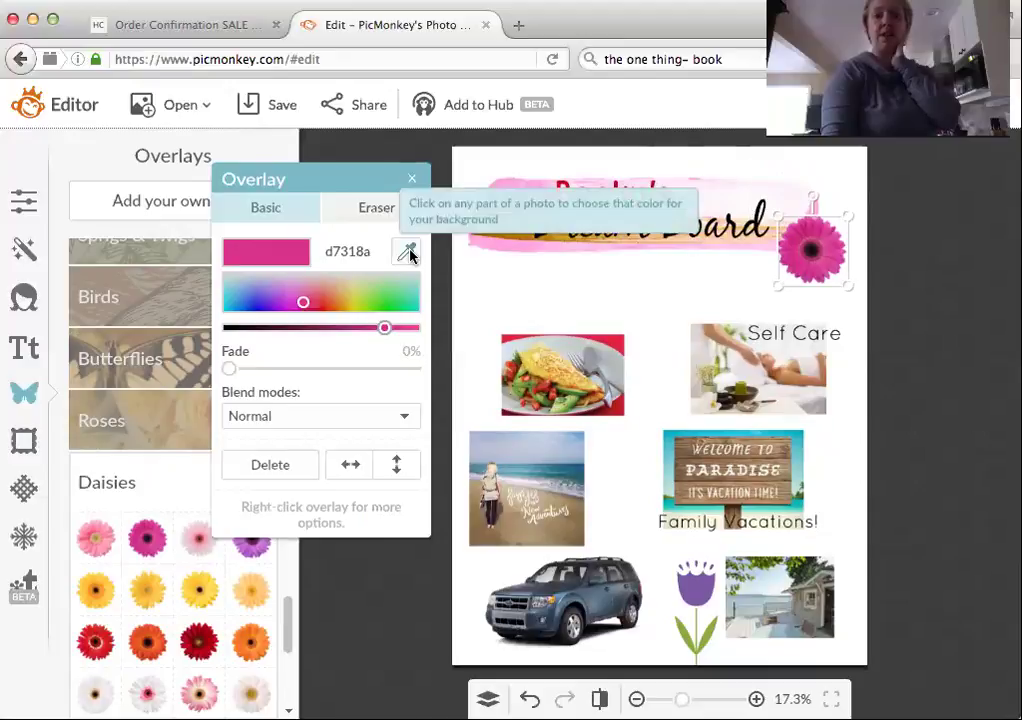
left_click(410, 256)
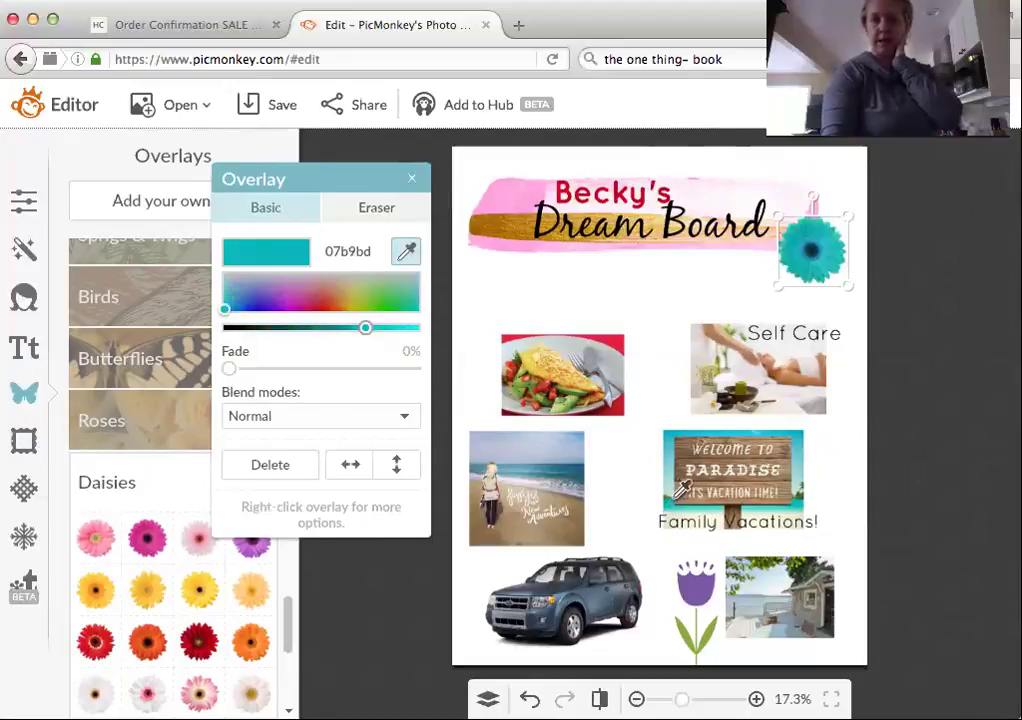
left_click(672, 499)
left_click(922, 481)
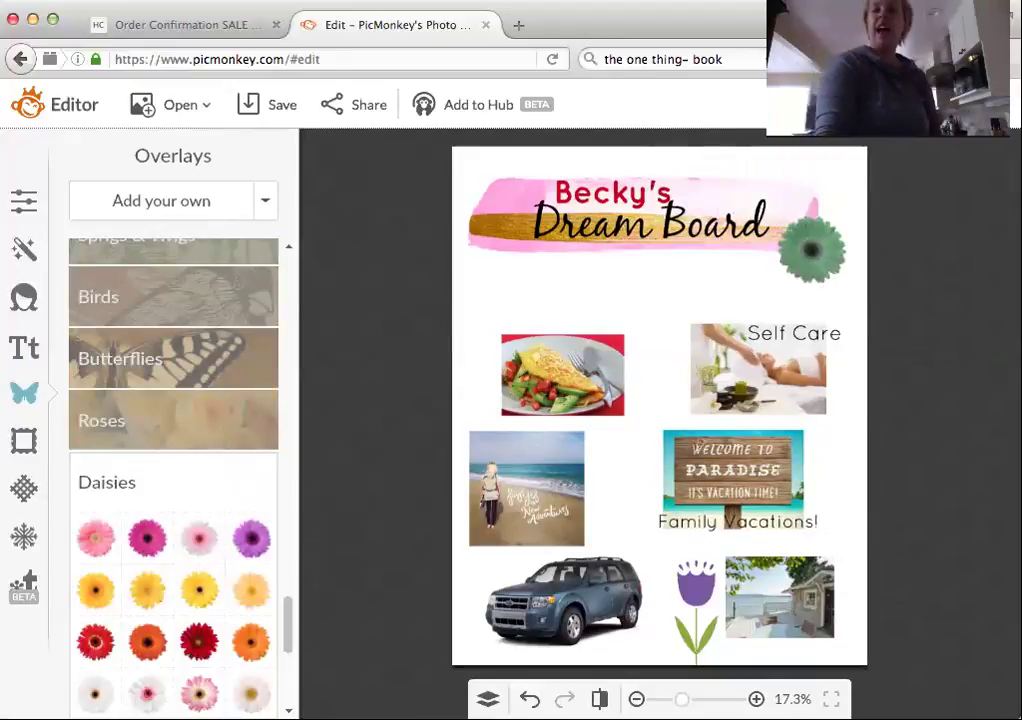
- Delete the daisy beside the title and the tulip beside the cottage photo
left_click(808, 265)
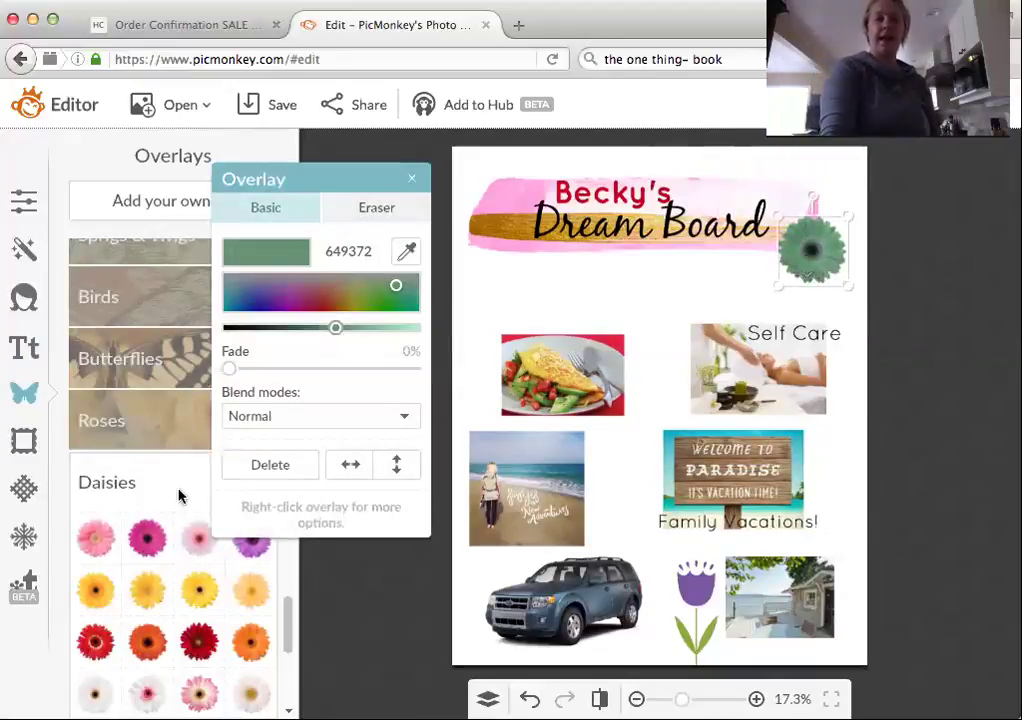
left_click(246, 468)
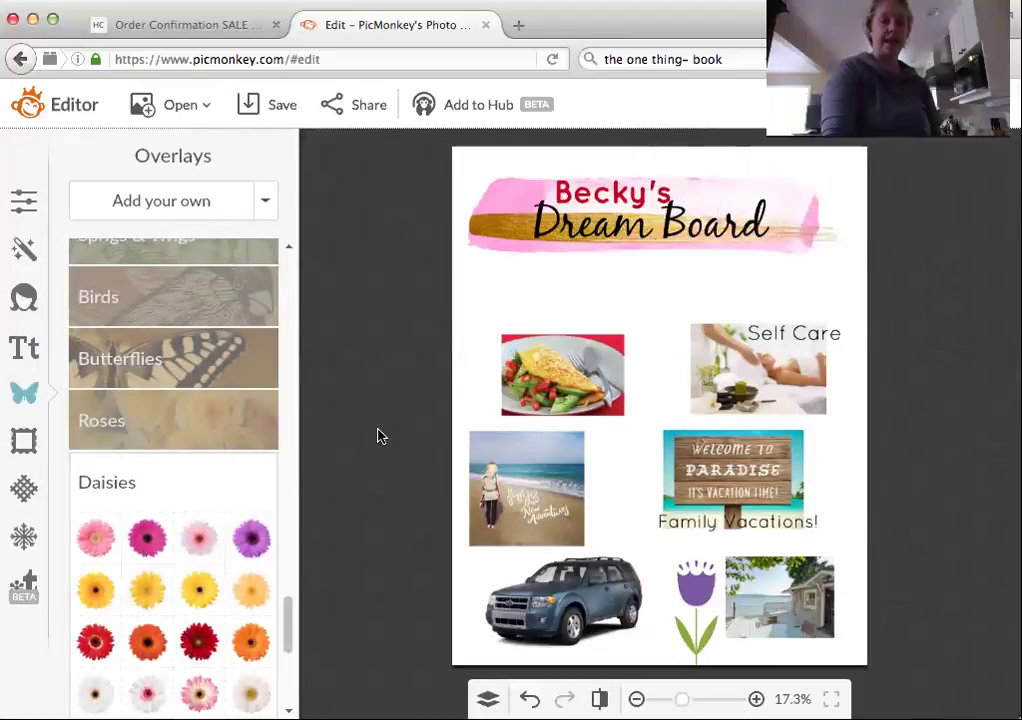
left_click(688, 565)
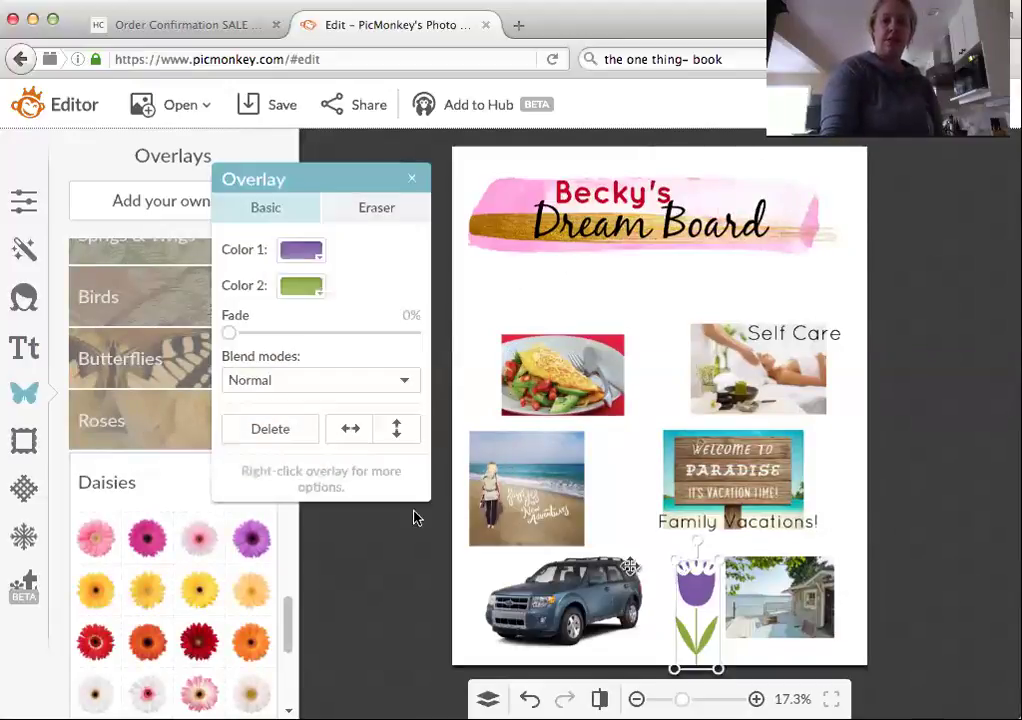
left_click(246, 434)
left_click(197, 479)
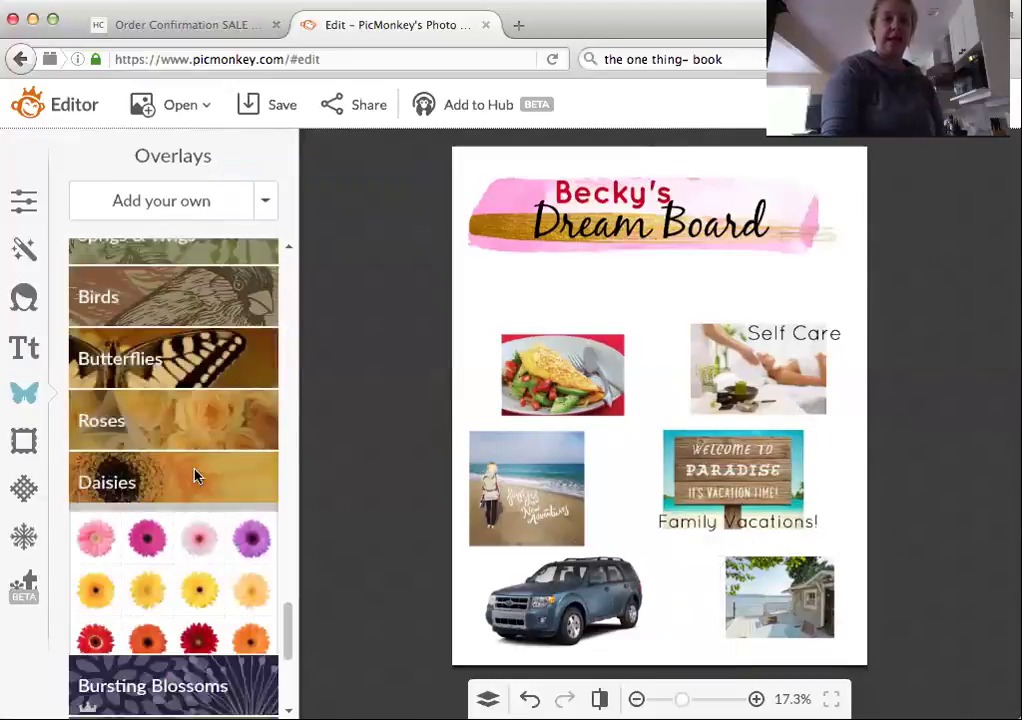
left_click(186, 425)
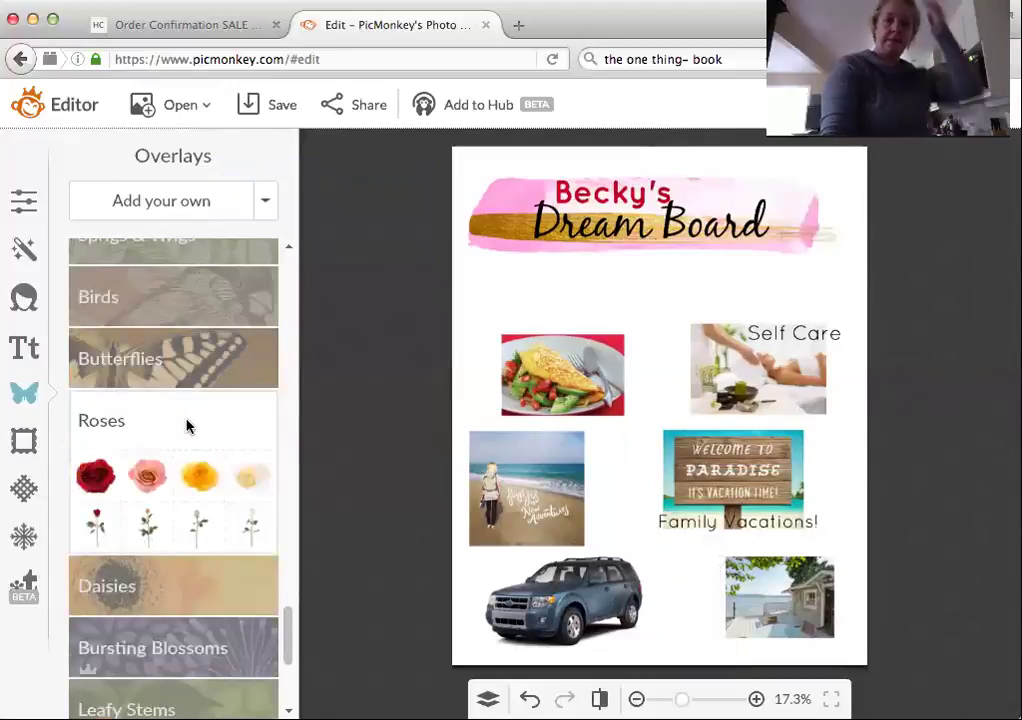
left_click(186, 425)
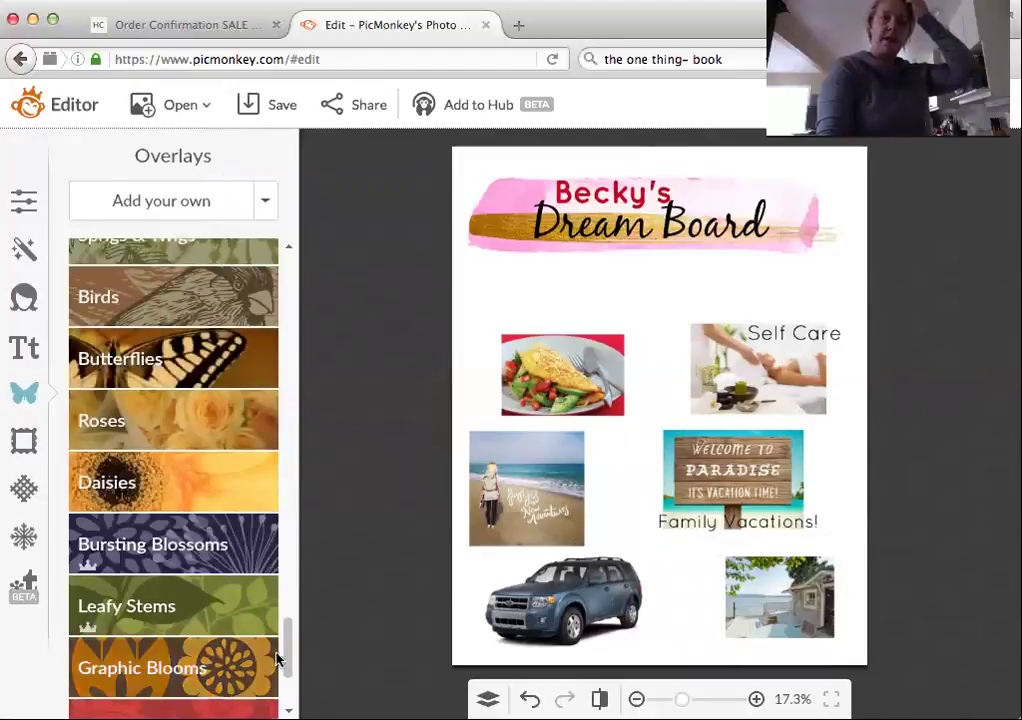
- Add the straight notched-end ribbon overlay from Banners, colour it pink ff0077 and place it centred beneath the Dream Board title
left_click_drag(288, 640, 307, 498)
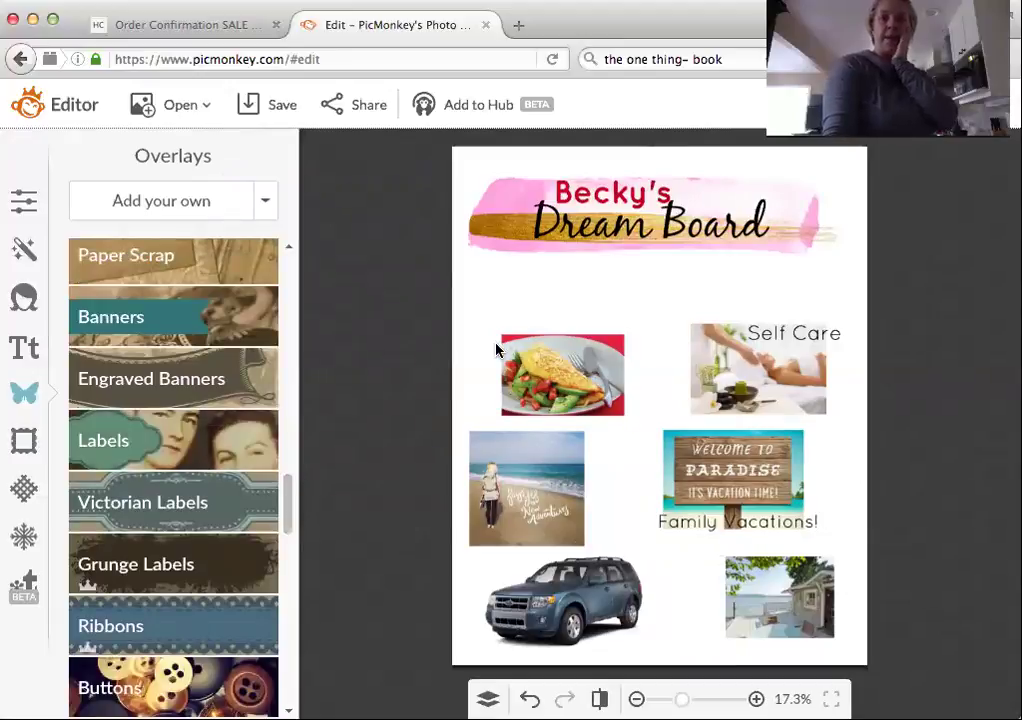
left_click(240, 300)
left_click(212, 328)
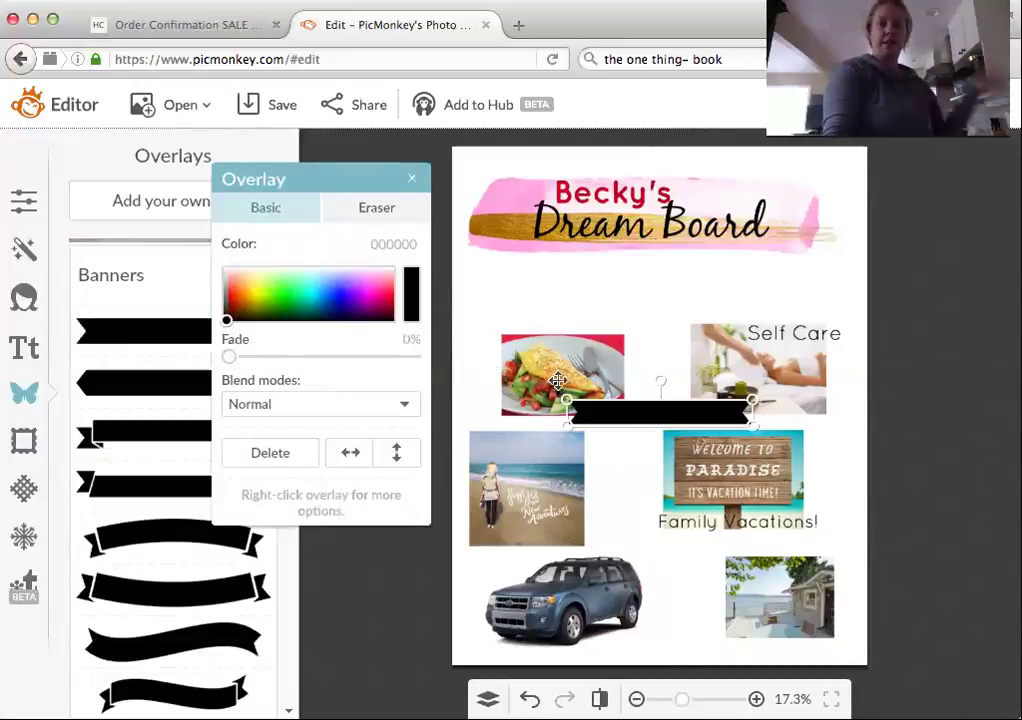
left_click(381, 297)
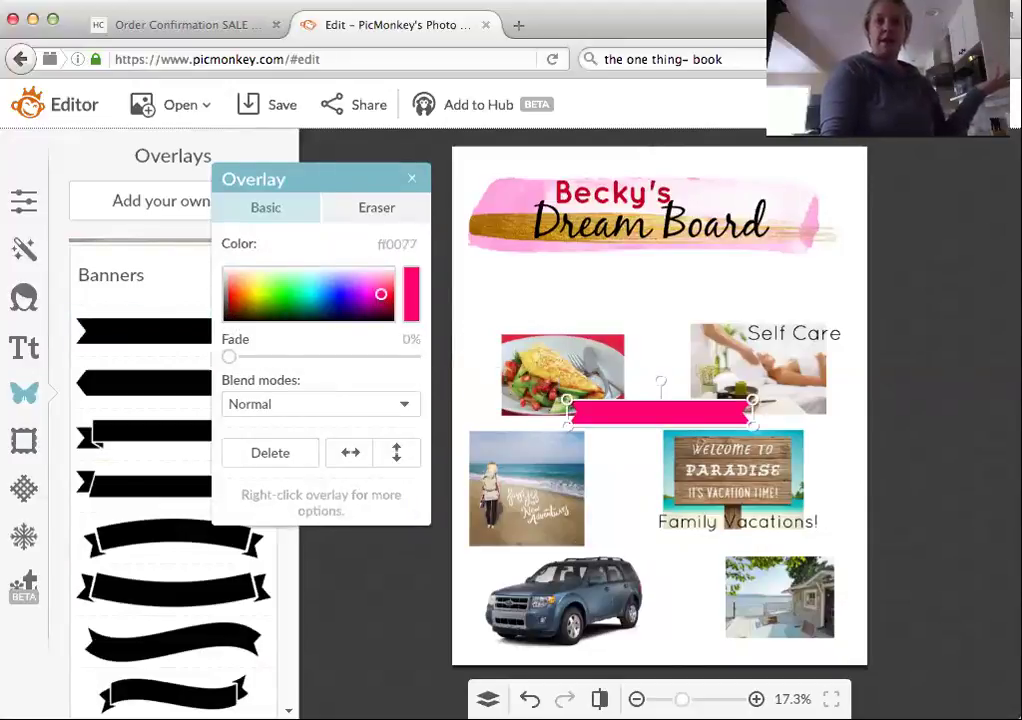
left_click_drag(633, 416, 621, 280)
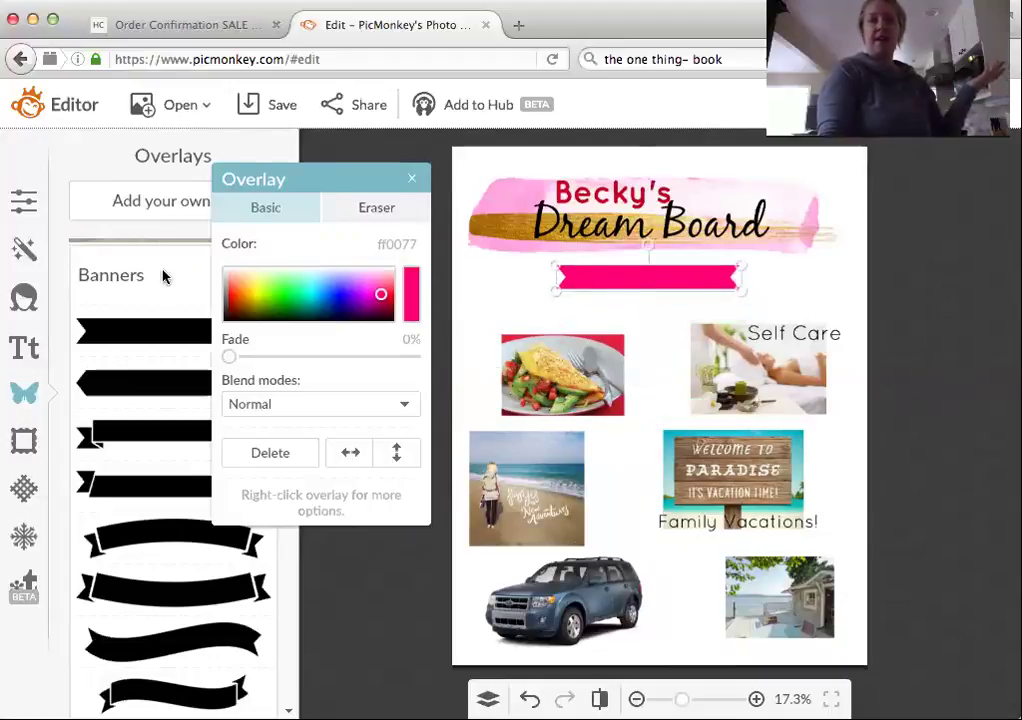
- Add the text "2017" in the Black Jack font
left_click(26, 347)
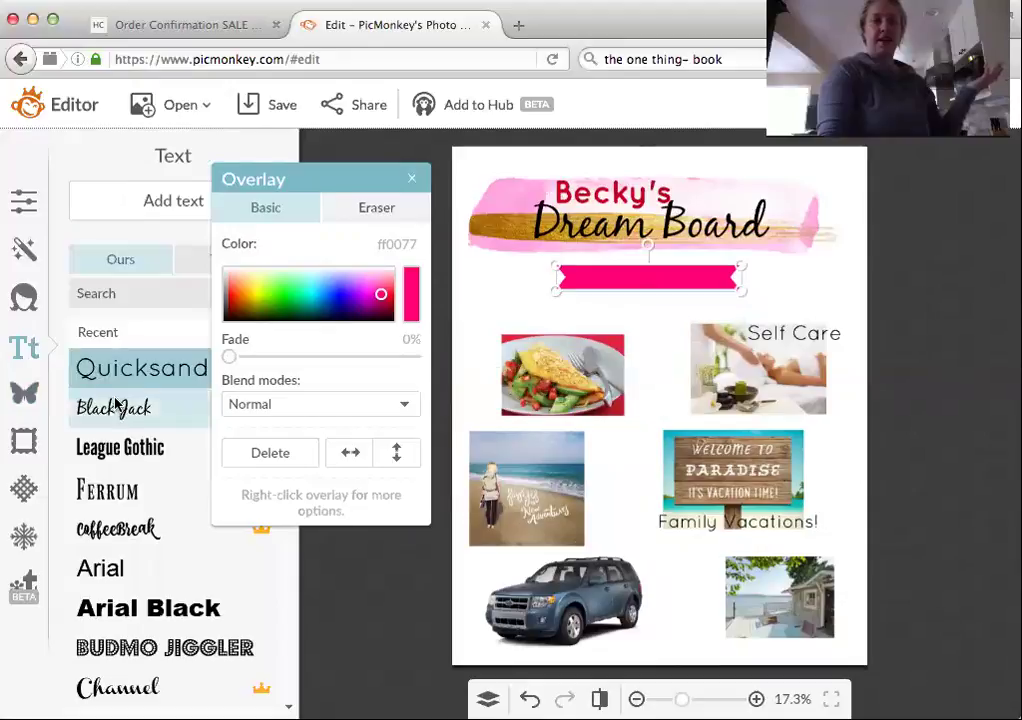
left_click(110, 407)
left_click(153, 201)
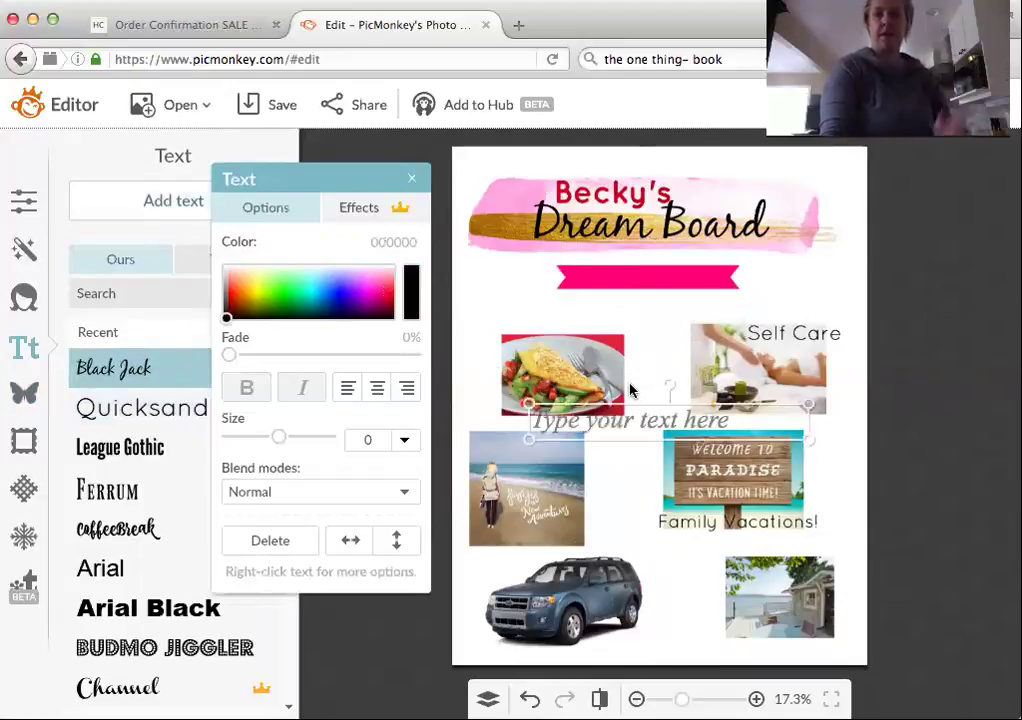
left_click(629, 418)
type("2017")
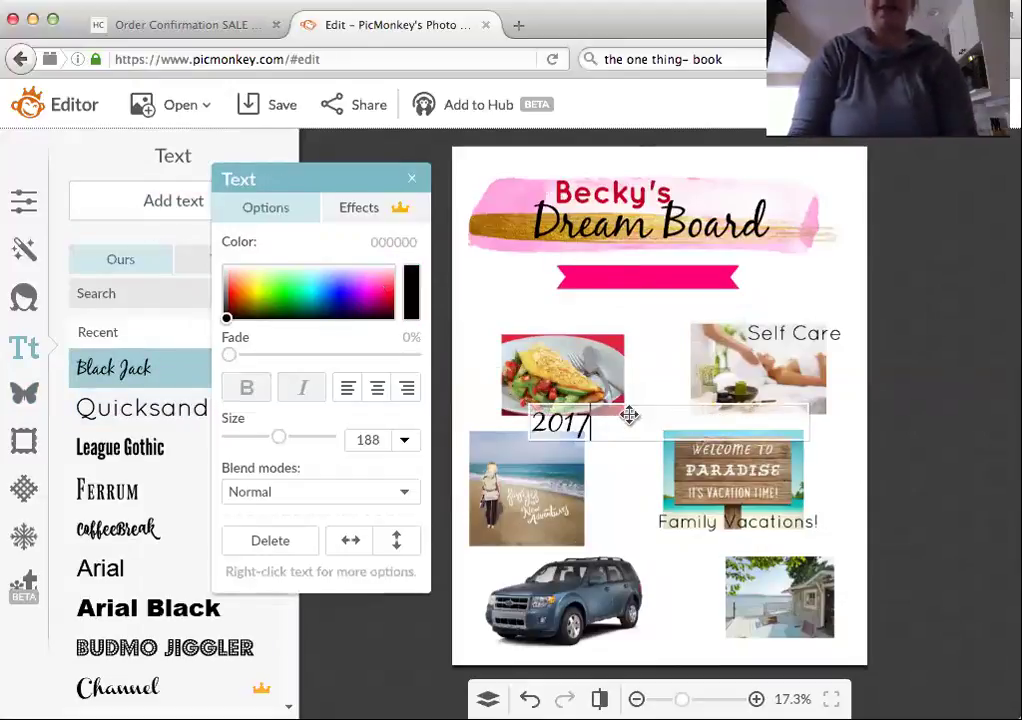
left_click(419, 633)
- Place the 2017 text centred on the pink banner, scaled down to size 155 and coloured light grey d9d9d9
left_click_drag(562, 422, 645, 283)
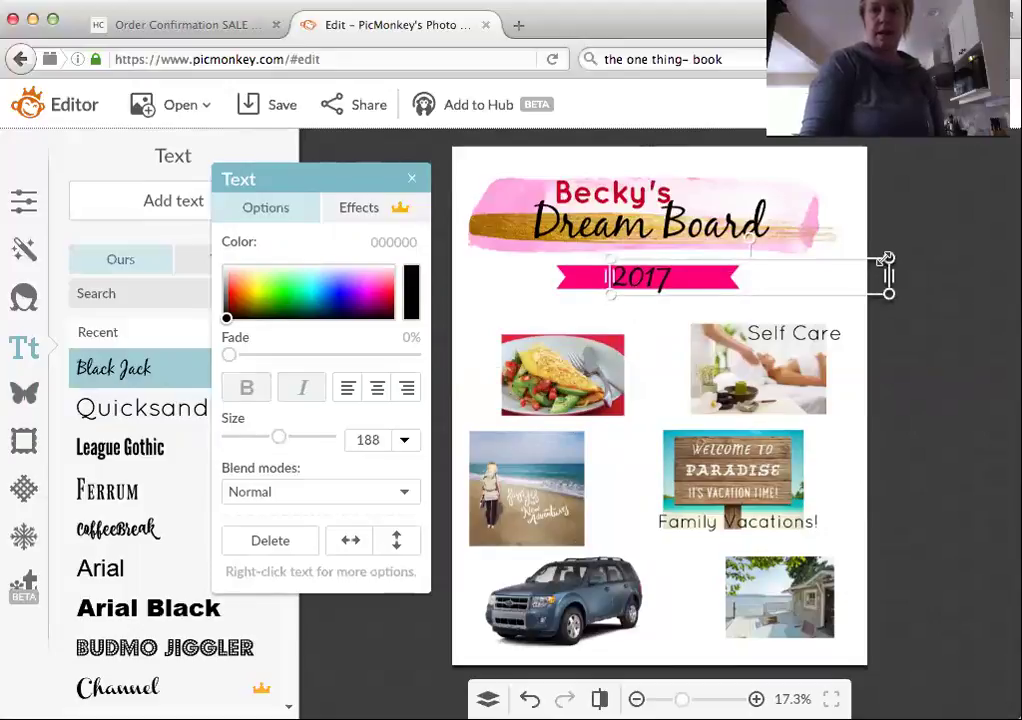
left_click_drag(887, 260, 840, 262)
left_click_drag(655, 278, 662, 275)
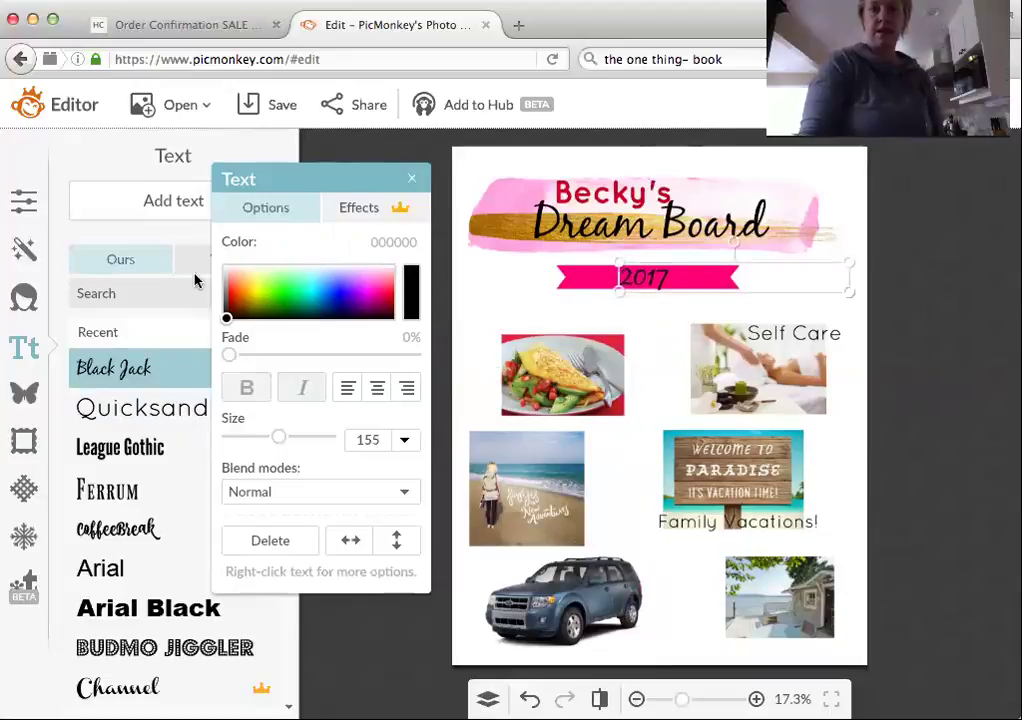
left_click(226, 272)
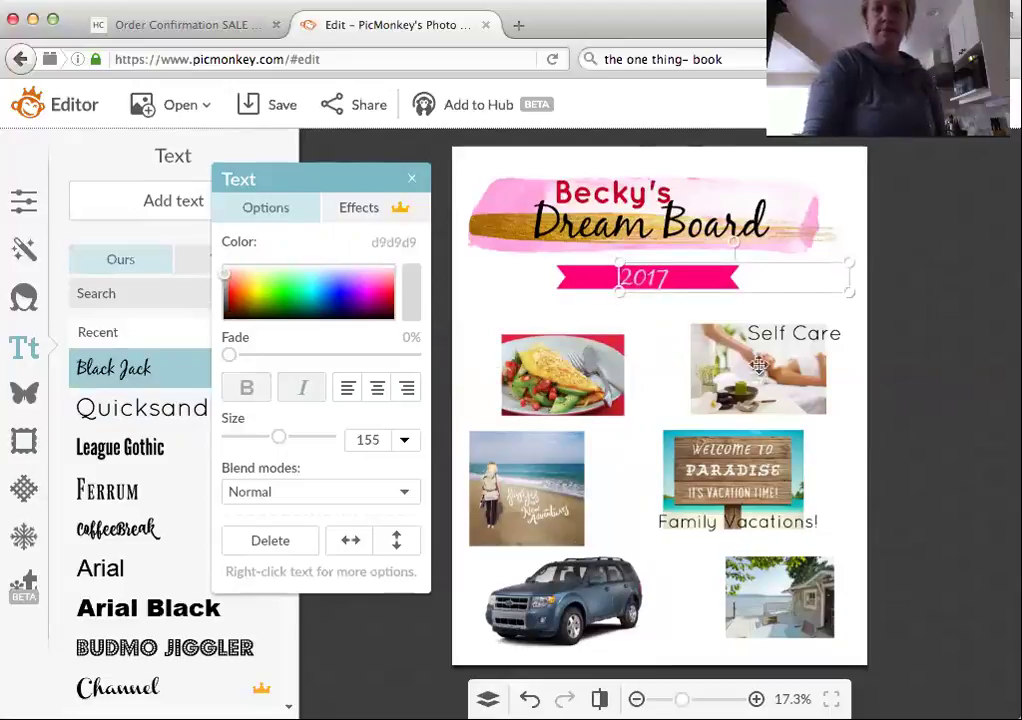
left_click(953, 368)
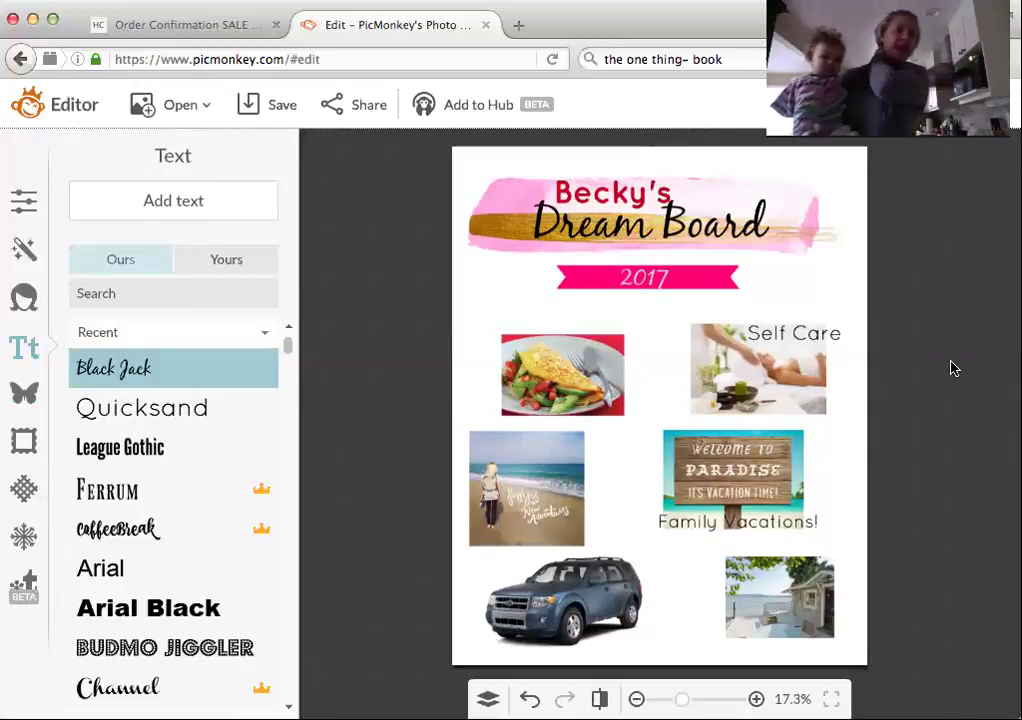
- Try the cork texture from the Boards textures on the canvas background, and switch it to the black chalkboard texture
left_click(43, 401)
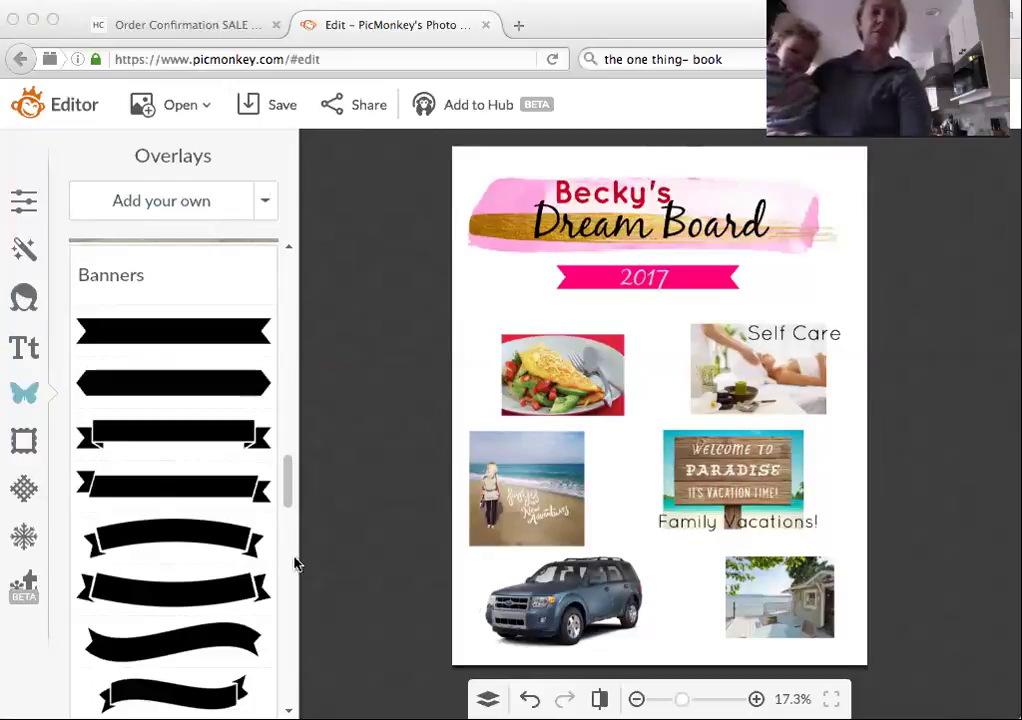
left_click(34, 496)
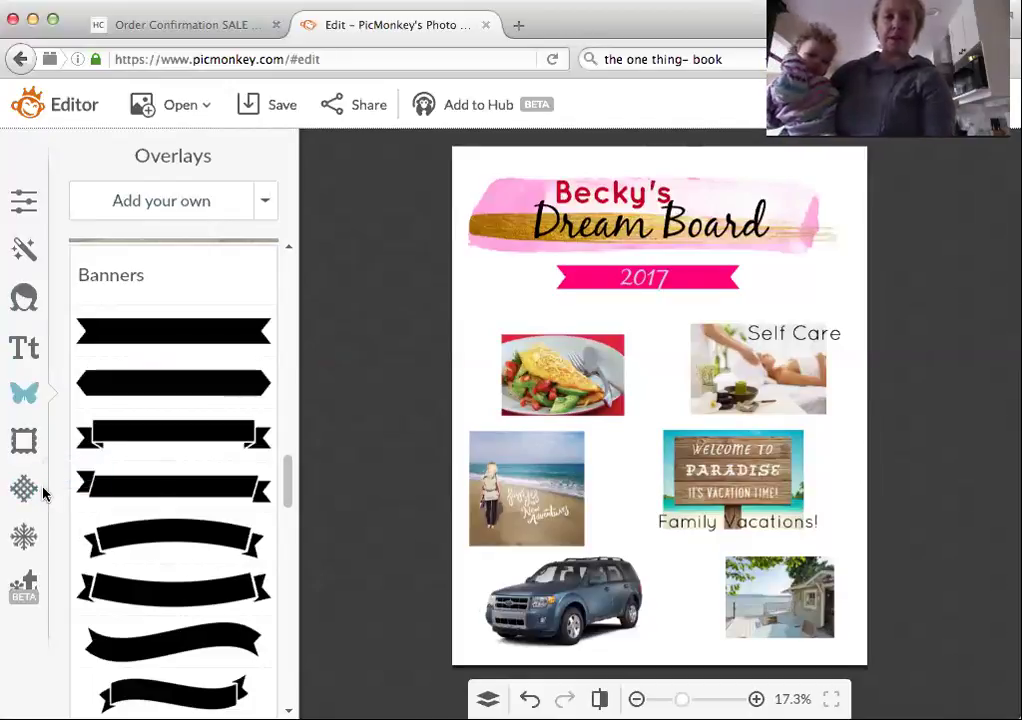
left_click(20, 494)
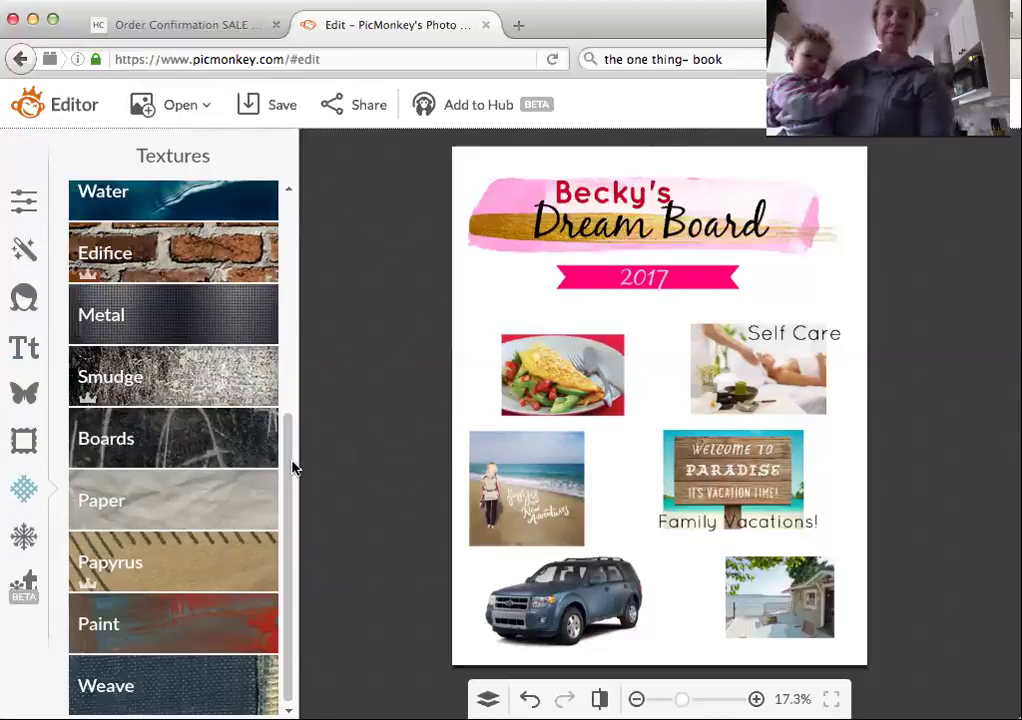
left_click(202, 445)
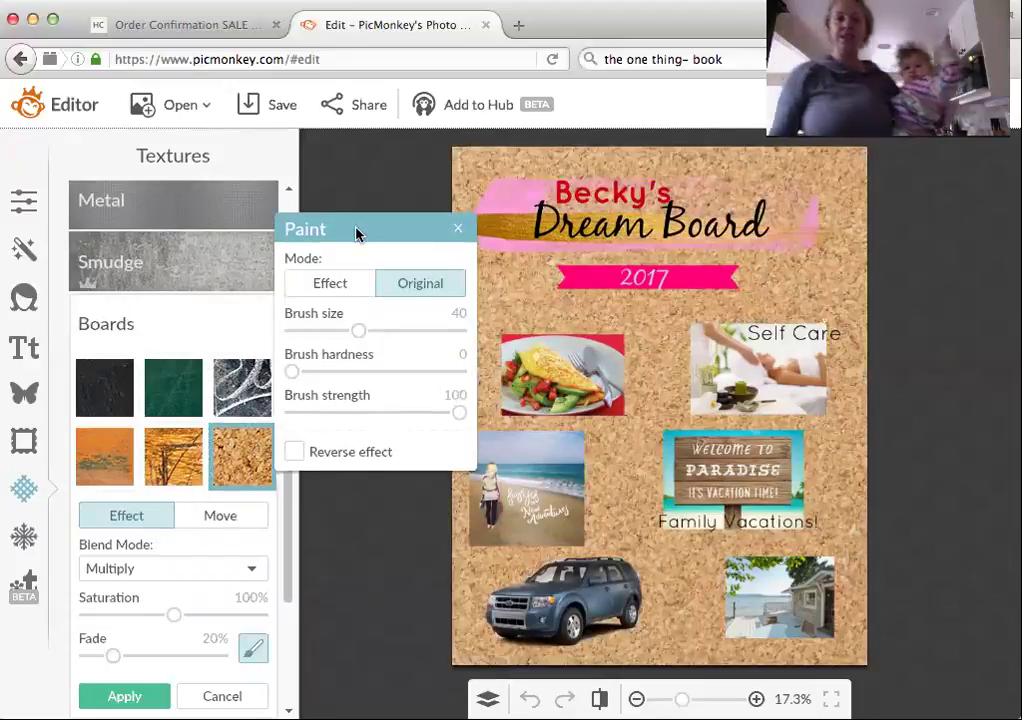
left_click(114, 381)
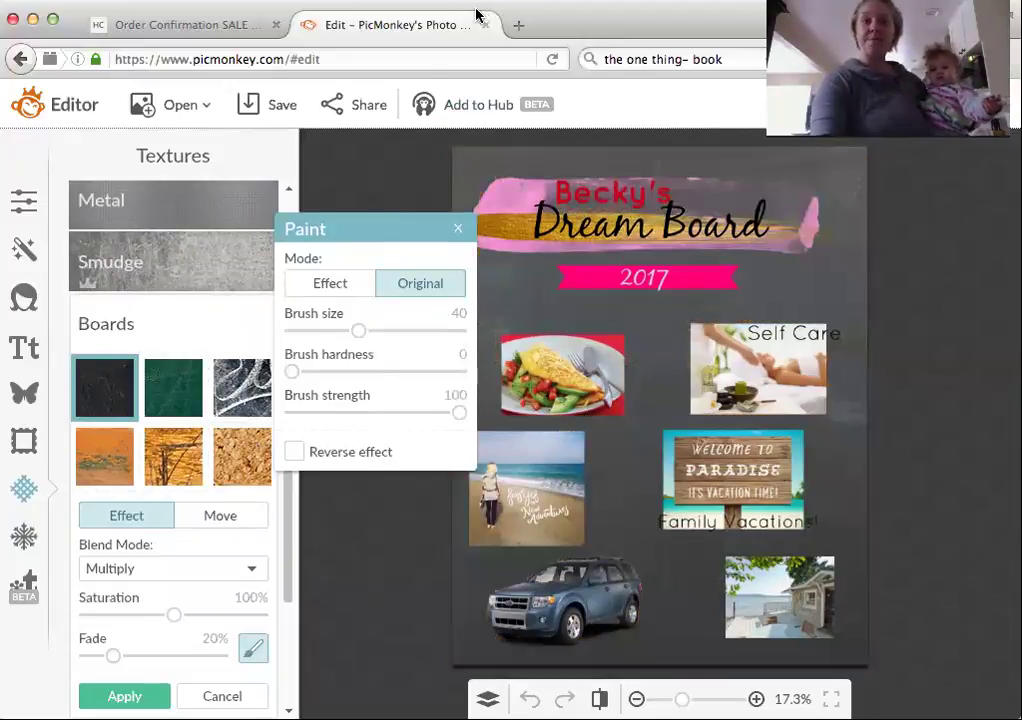